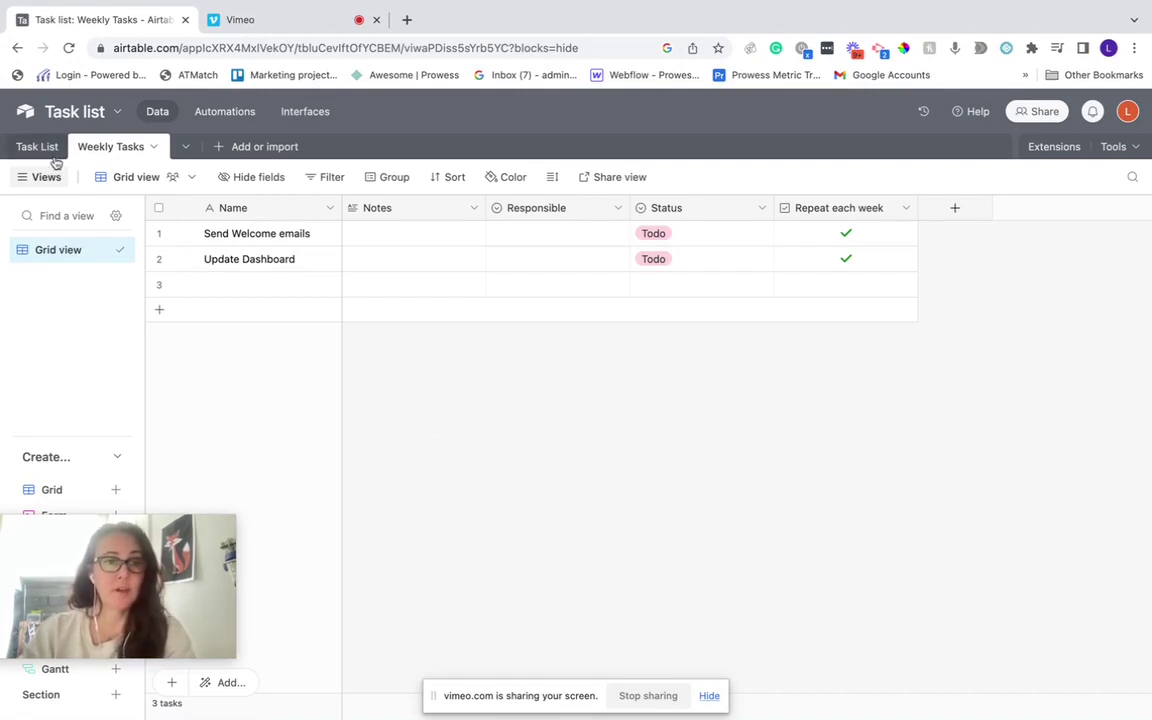
# Look over the fields of the Task List table, then return to the Weekly Tasks table
pyautogui.click(40, 147)
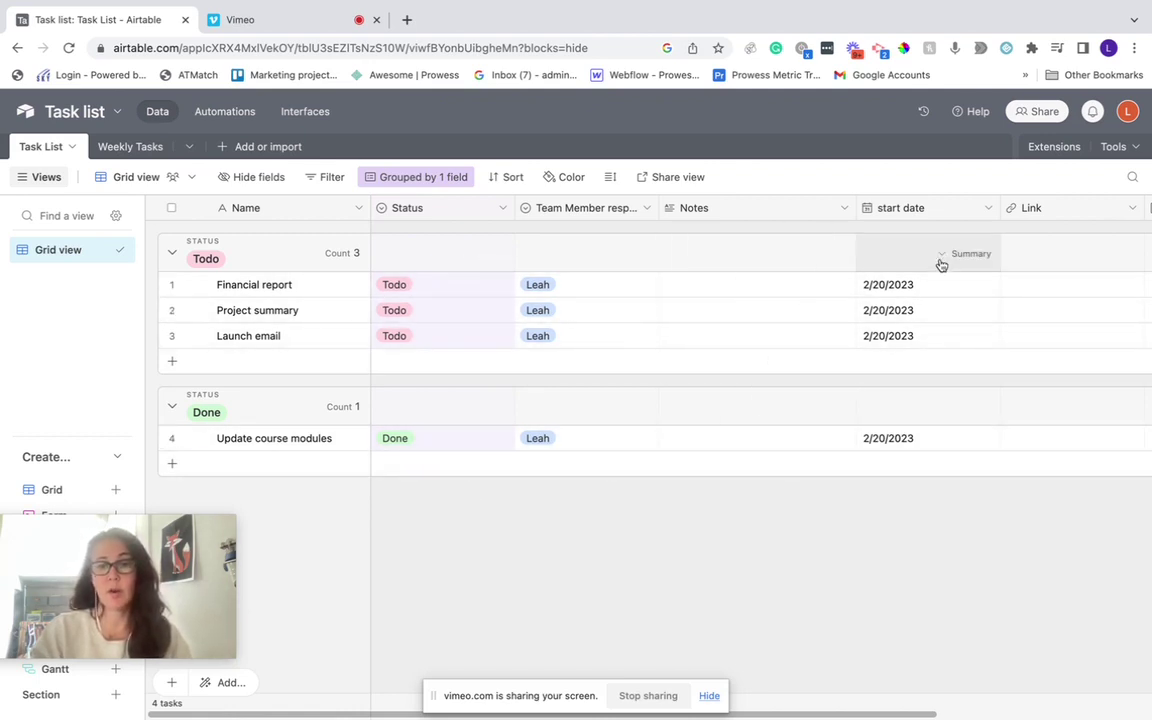
pyautogui.hscroll(3, 936, 352)
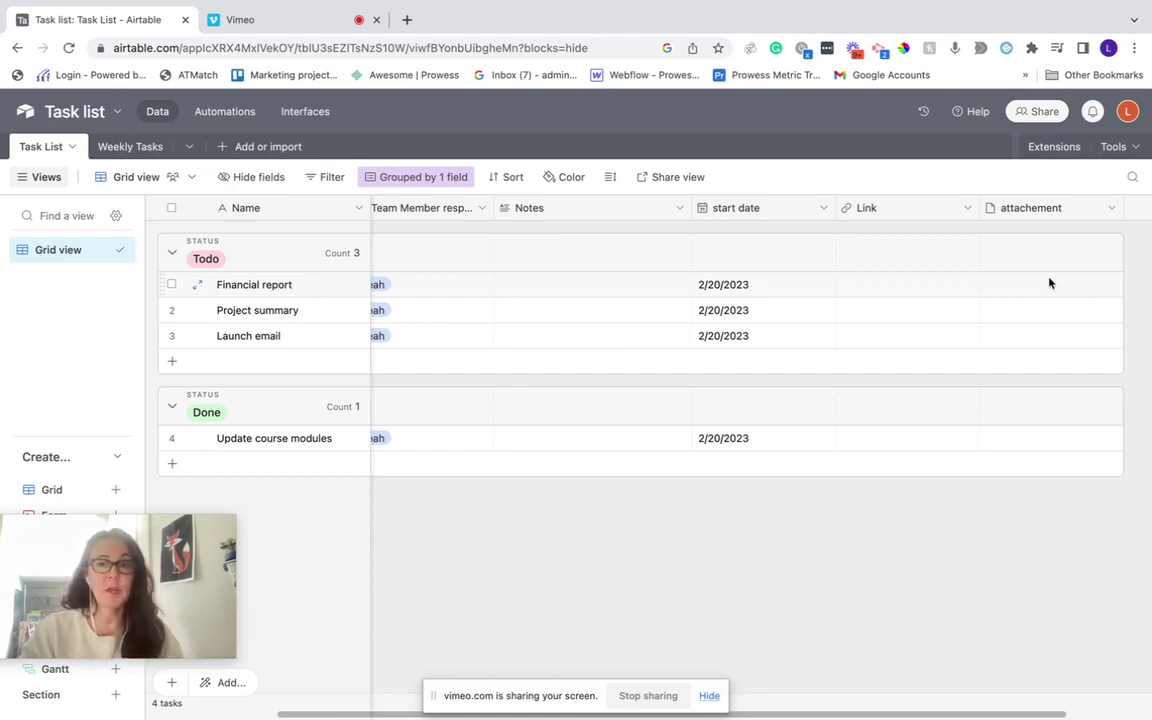
pyautogui.click(133, 147)
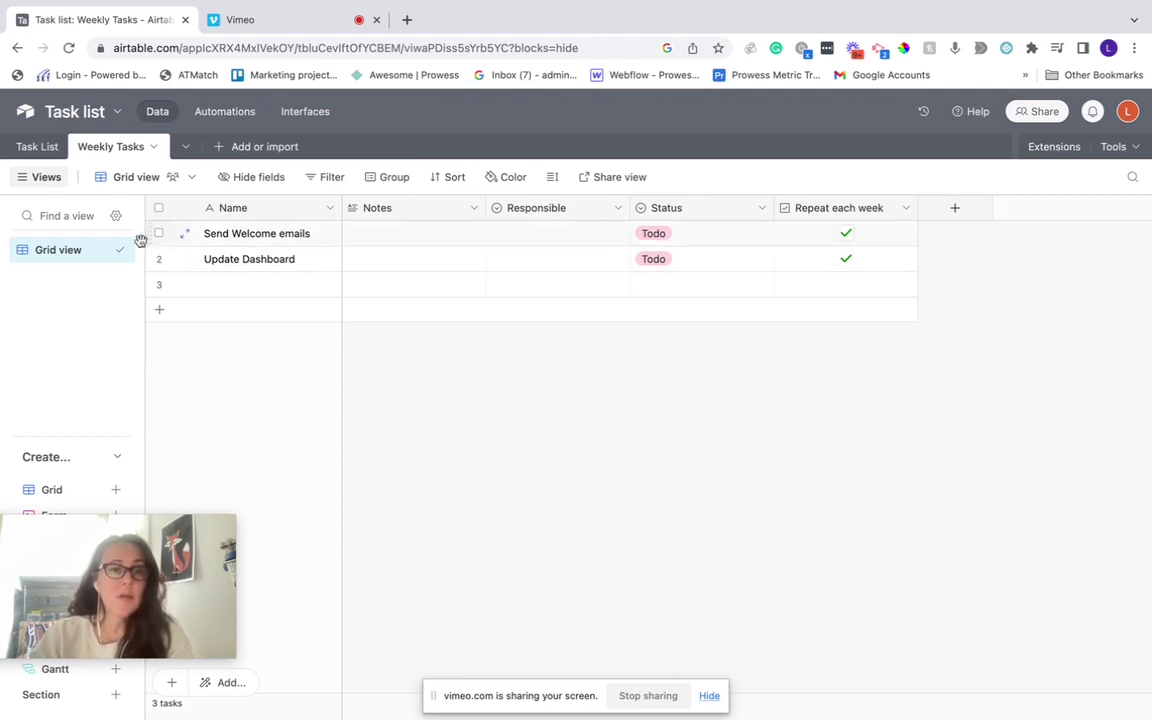
# Delete the existing Automation 1 from the base's automations
pyautogui.click(204, 114)
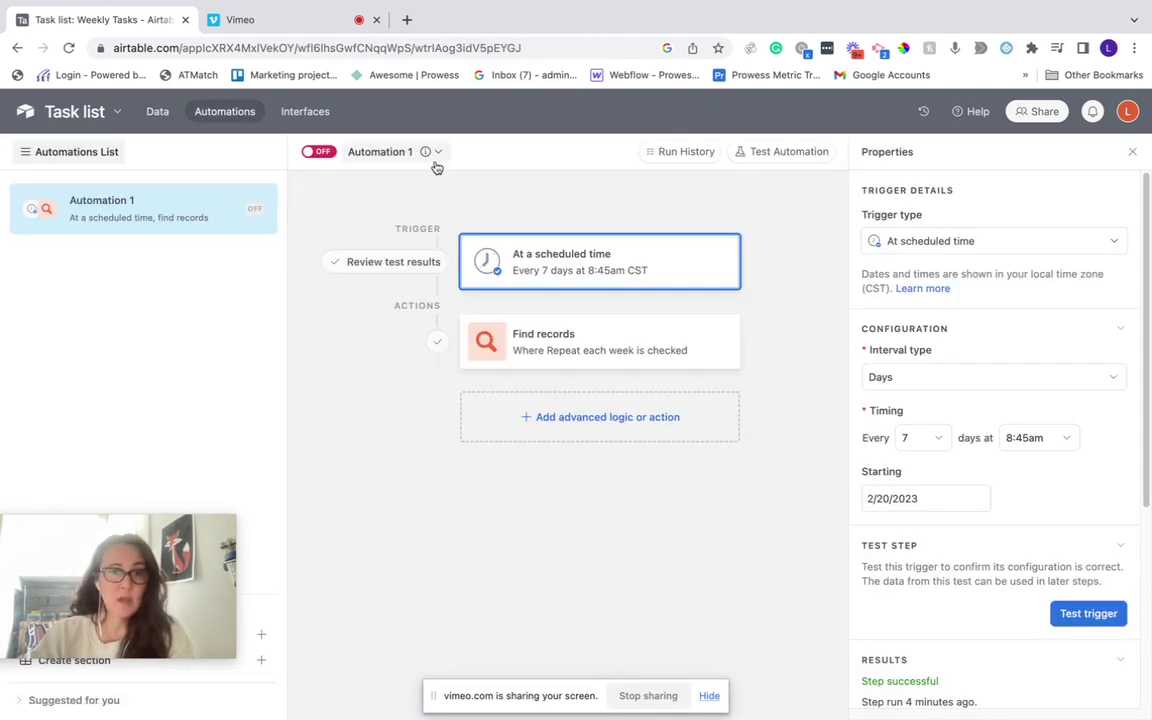
pyautogui.click(438, 152)
pyautogui.click(407, 303)
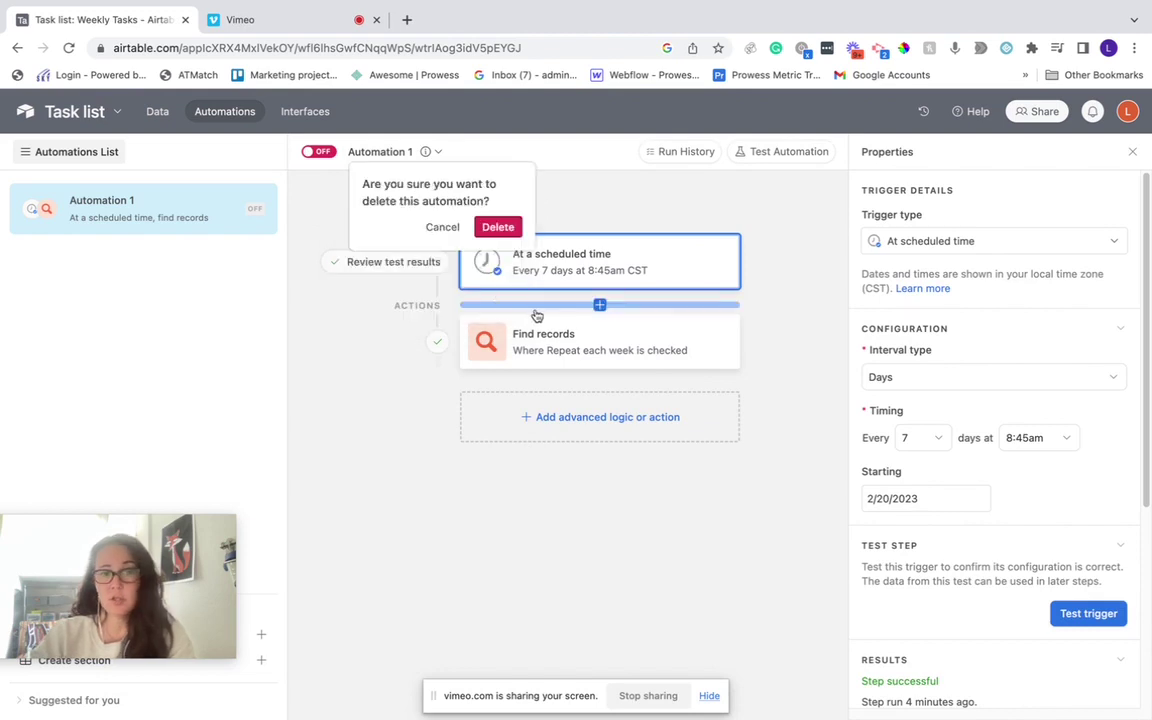
pyautogui.click(503, 228)
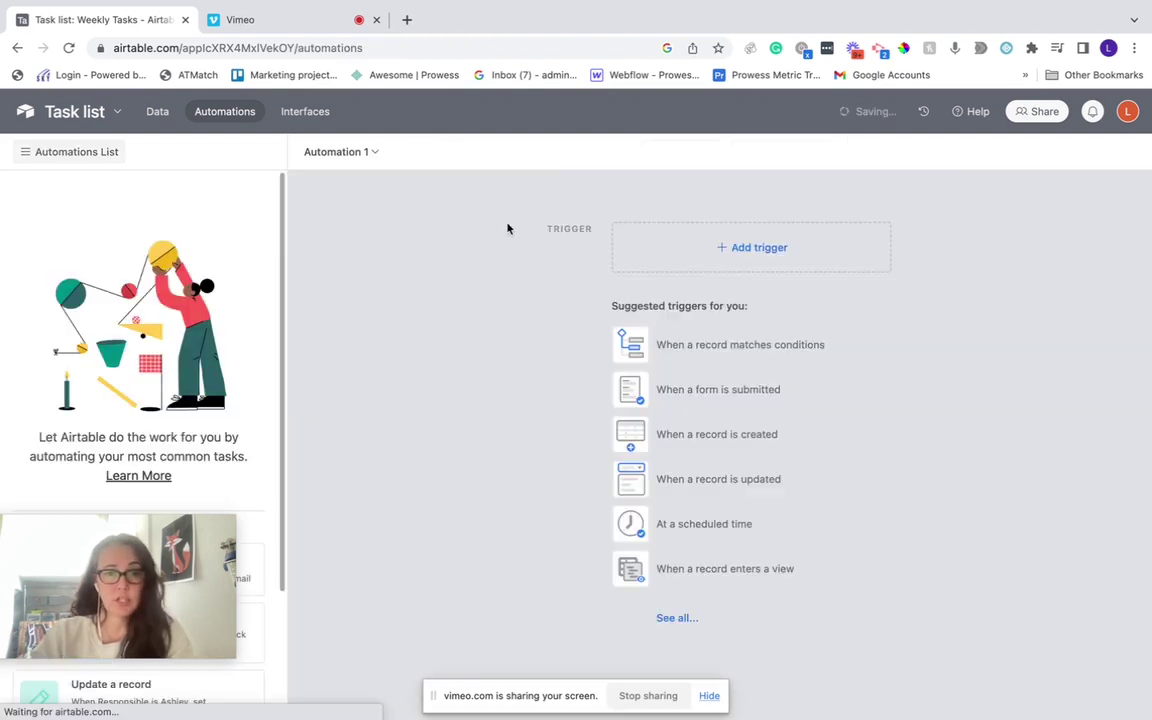
# Add an "At scheduled time" trigger to a new automation and set its interval type to Days
pyautogui.click(756, 259)
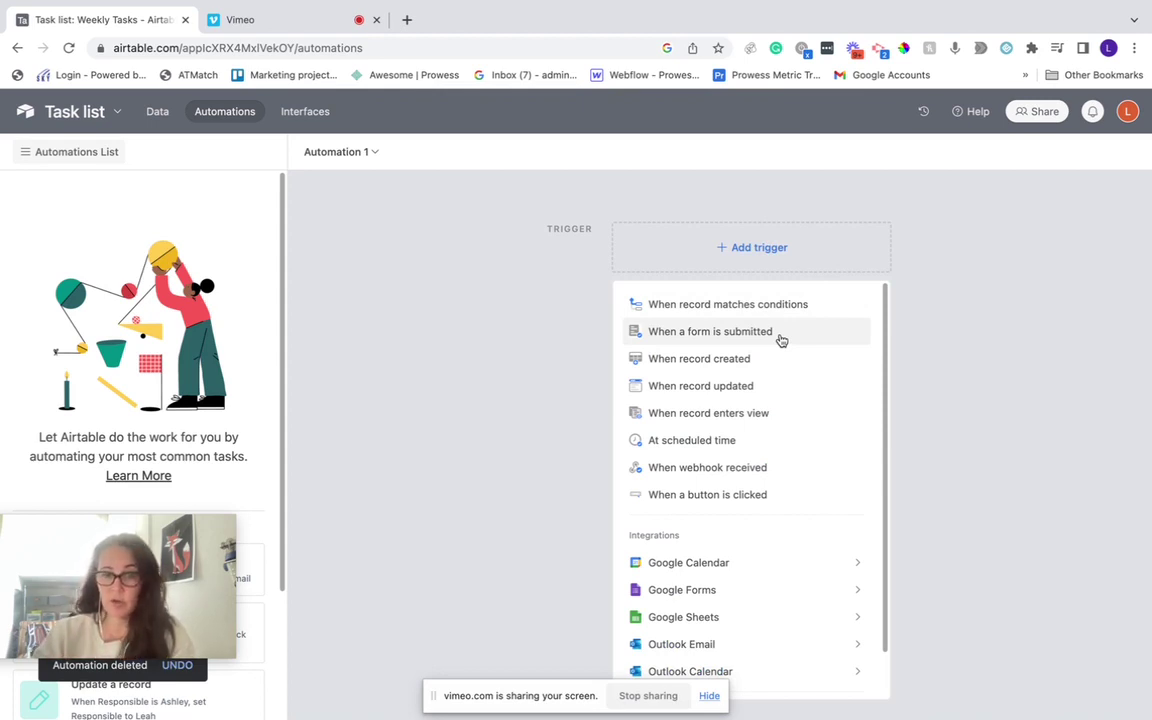
pyautogui.click(712, 699)
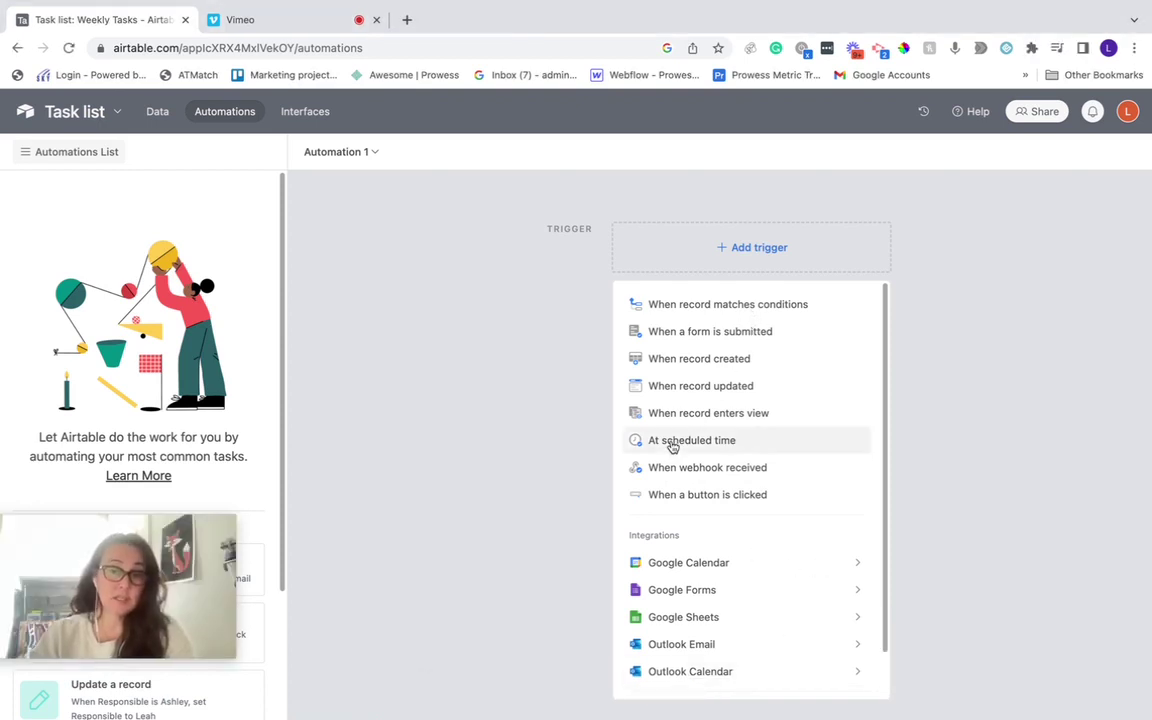
pyautogui.click(672, 442)
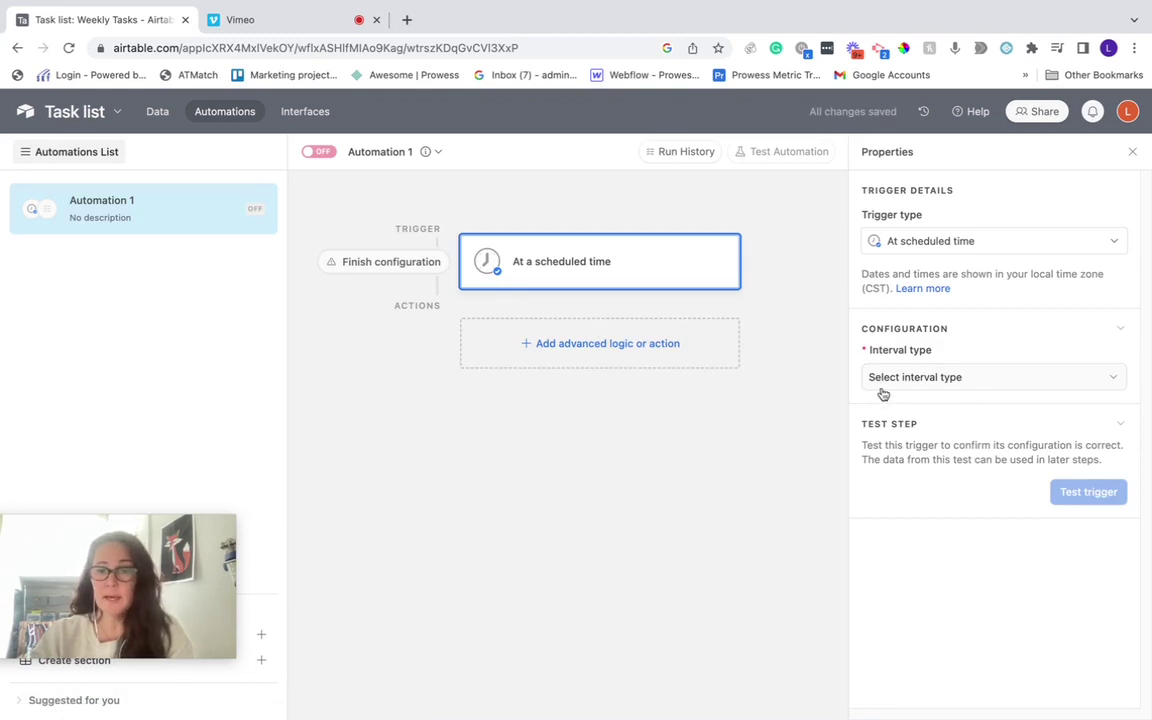
pyautogui.click(884, 382)
pyautogui.click(918, 501)
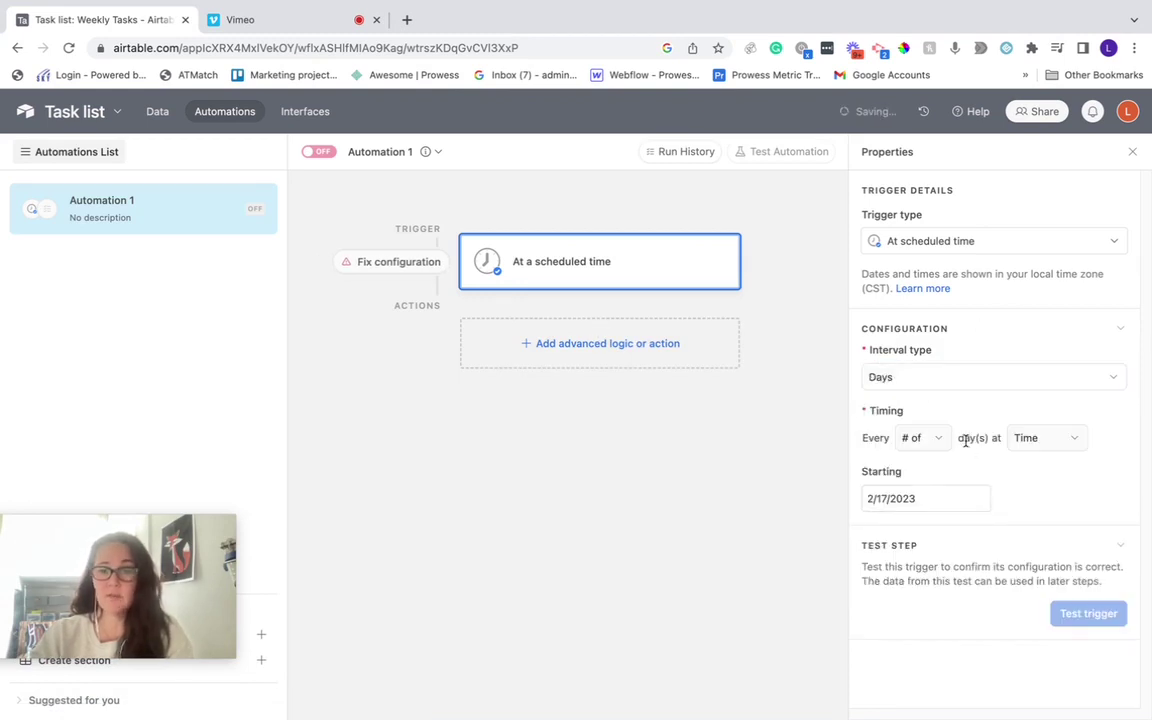
# Schedule the trigger for every 7 days at 8:00am, starting 2/20/2023
pyautogui.click(1038, 438)
pyautogui.scroll(-10, 1038, 565)
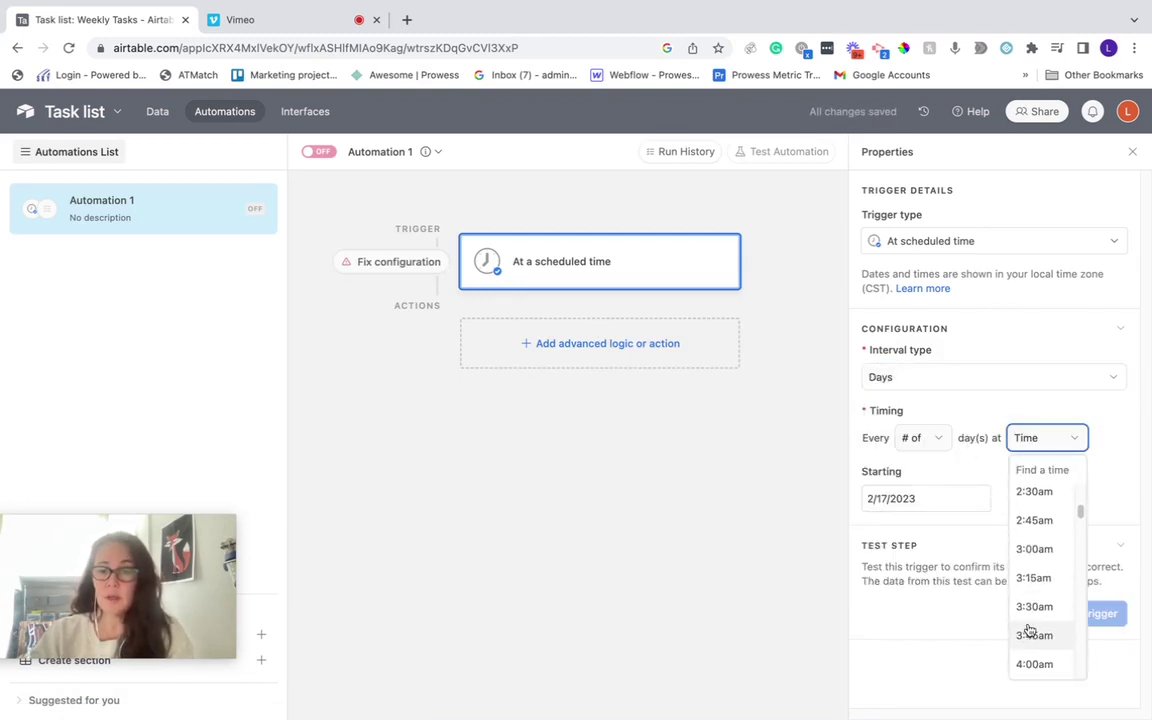
pyautogui.scroll(-5, 1030, 641)
pyautogui.click(1029, 641)
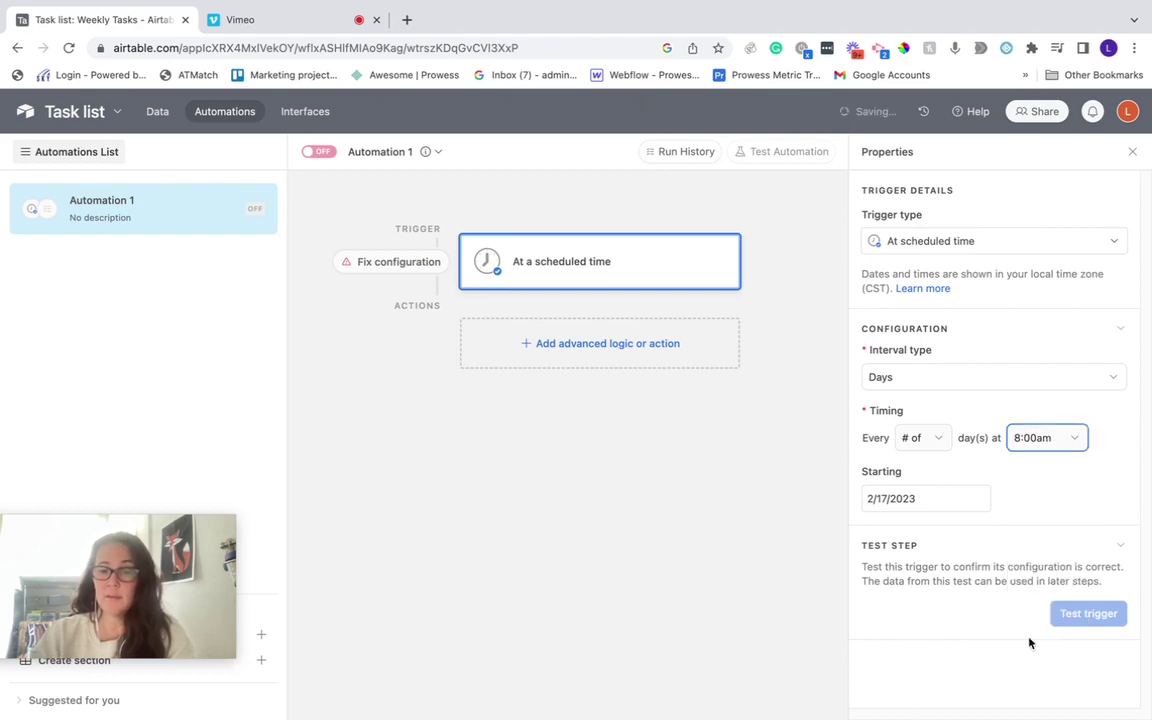
pyautogui.click(937, 443)
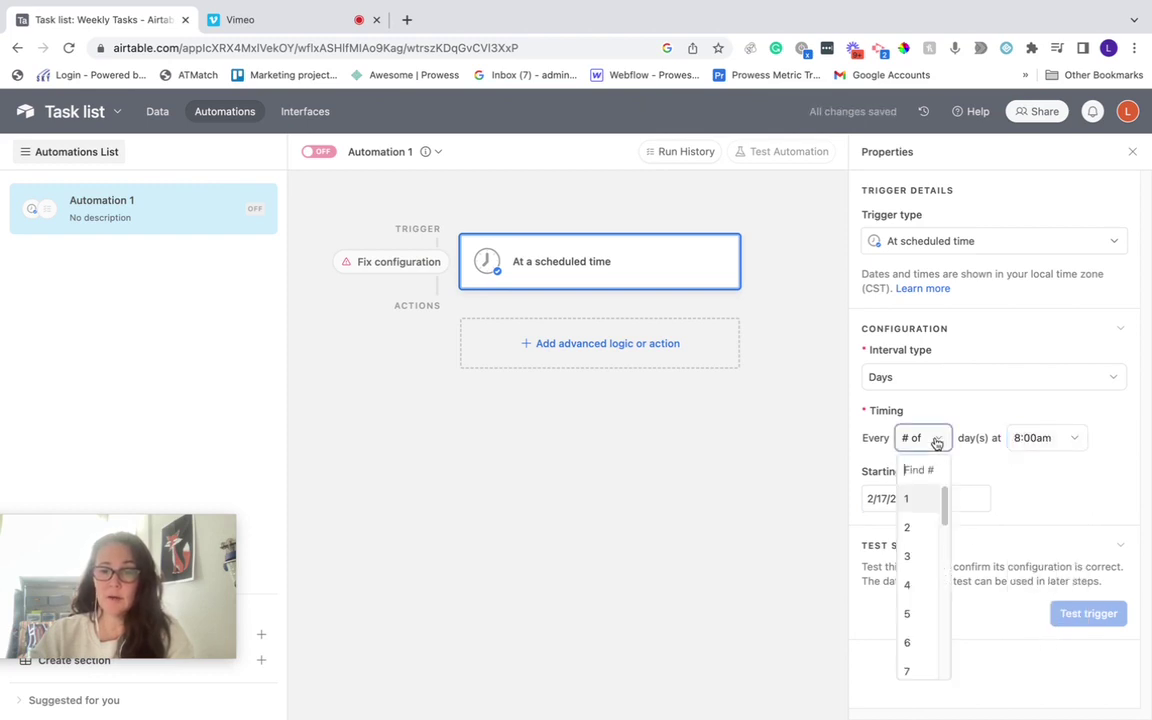
pyautogui.click(910, 669)
pyautogui.click(929, 500)
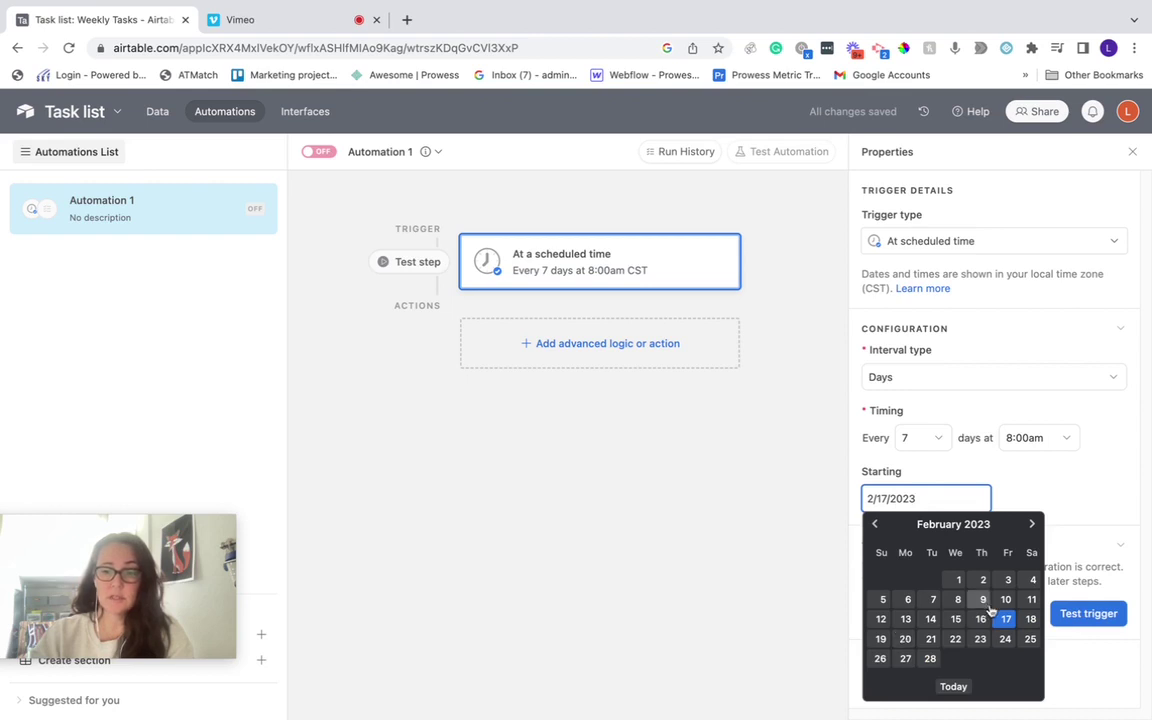
pyautogui.click(905, 638)
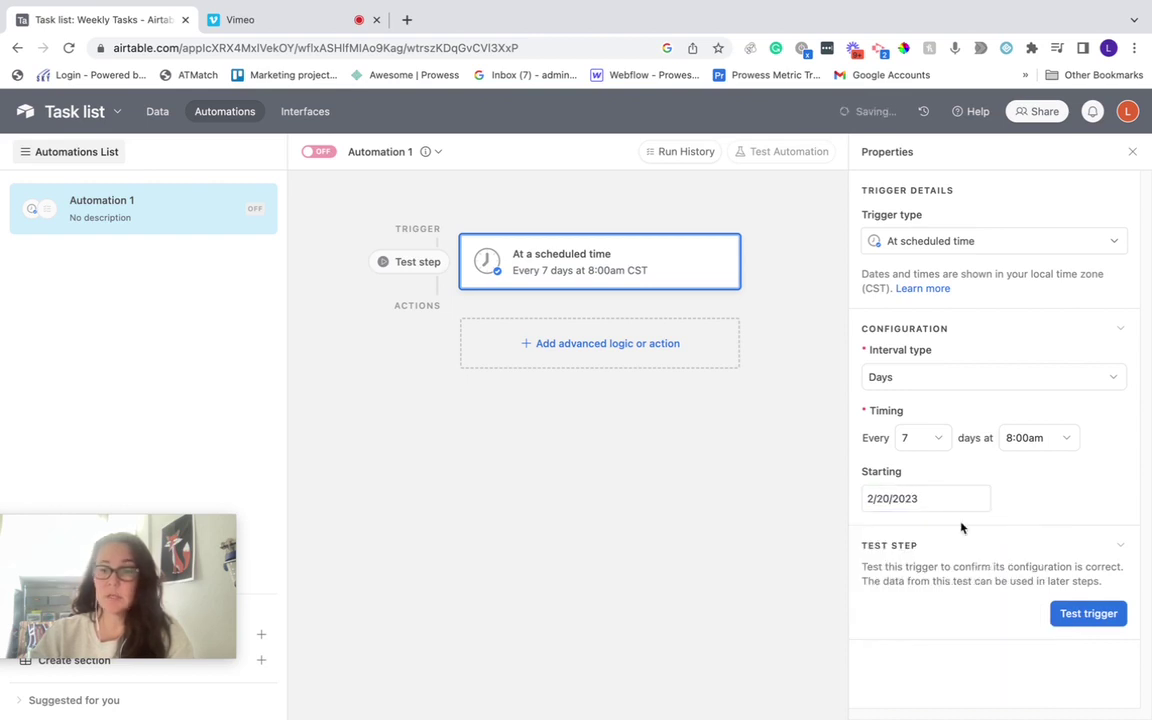
# Test the scheduled trigger and review its test results
pyautogui.click(1076, 614)
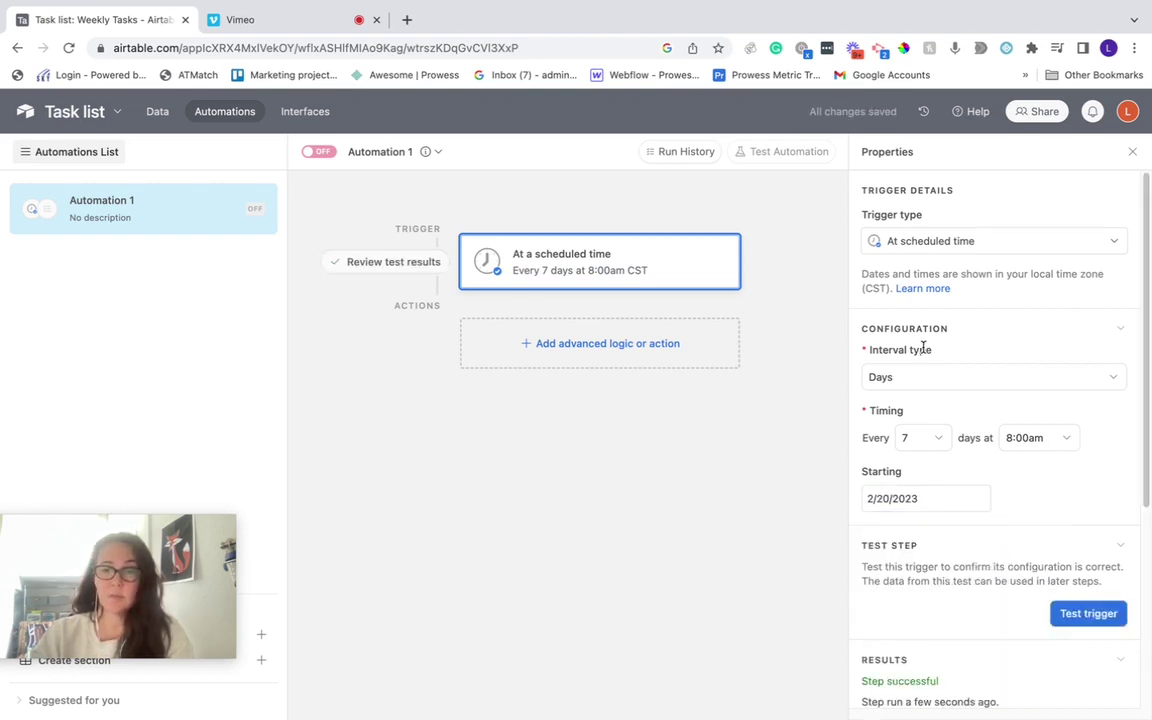
pyautogui.scroll(-3, 1041, 630)
pyautogui.scroll(3, 1041, 630)
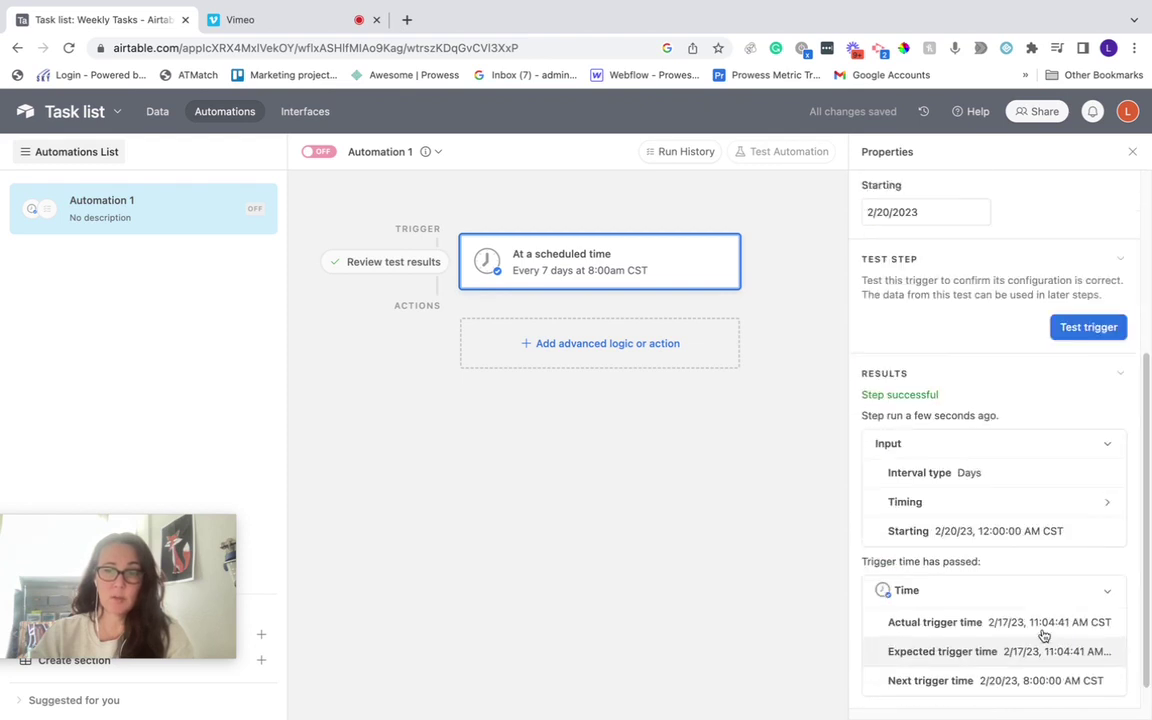
# Add a Find records action that searches the Weekly Tasks table based on a condition
pyautogui.click(550, 332)
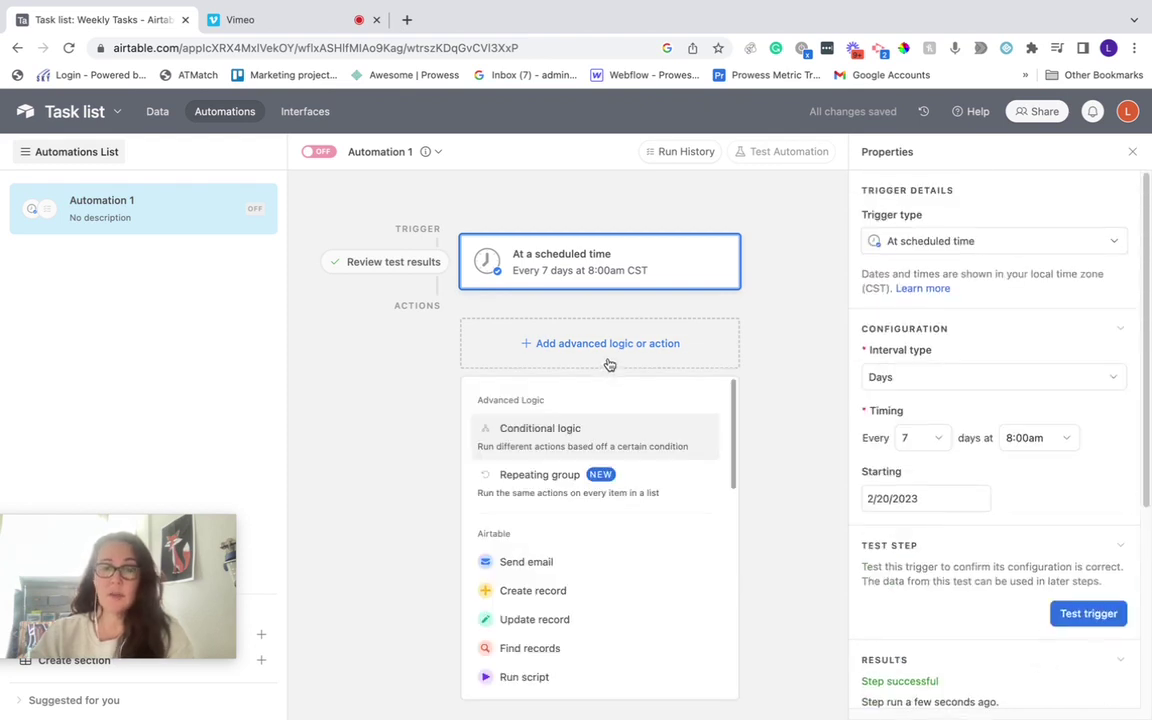
pyautogui.click(551, 650)
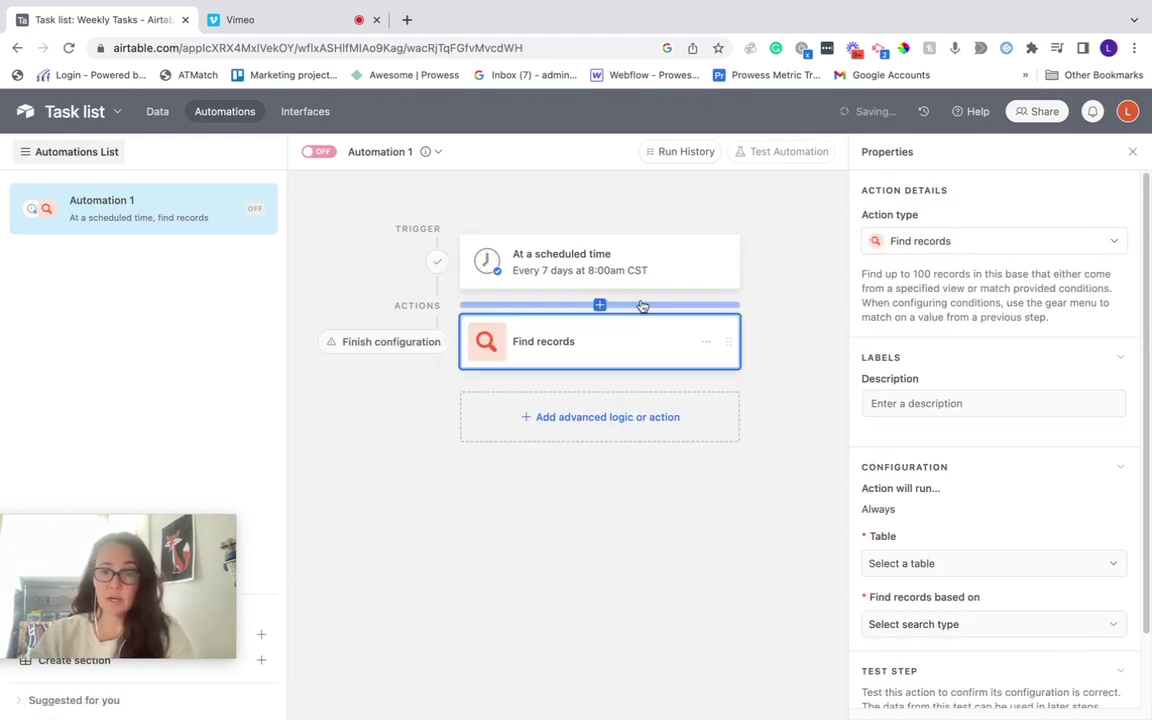
pyautogui.click(974, 562)
pyautogui.click(917, 647)
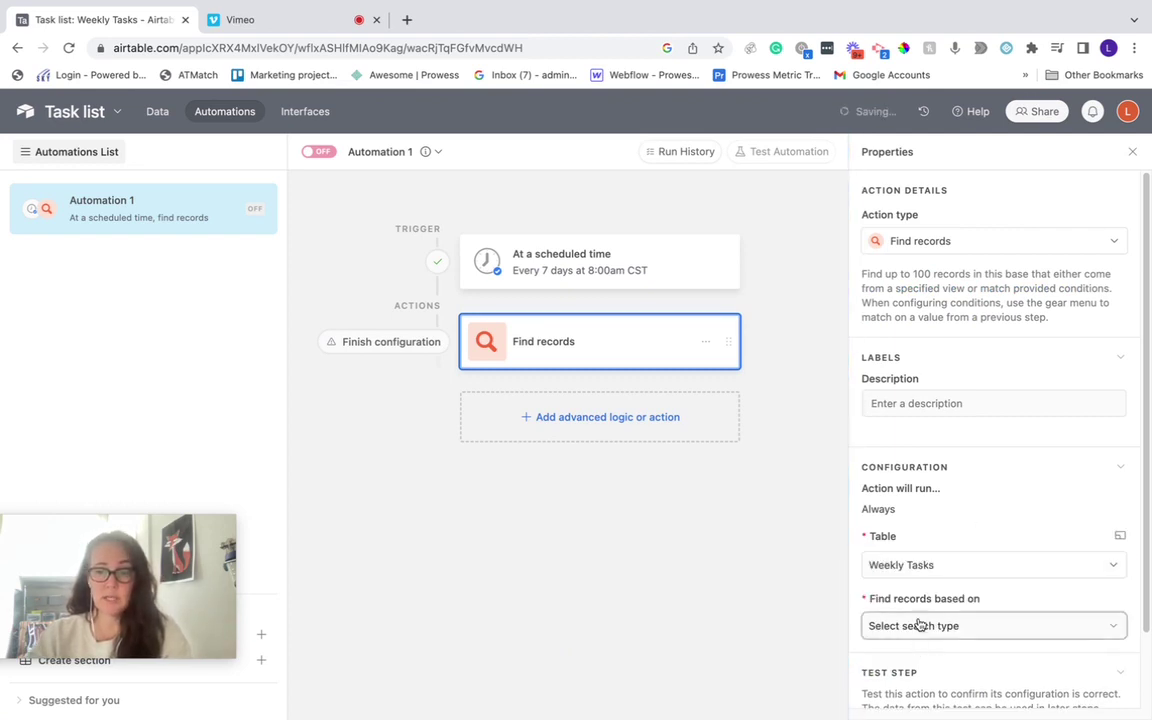
pyautogui.click(975, 627)
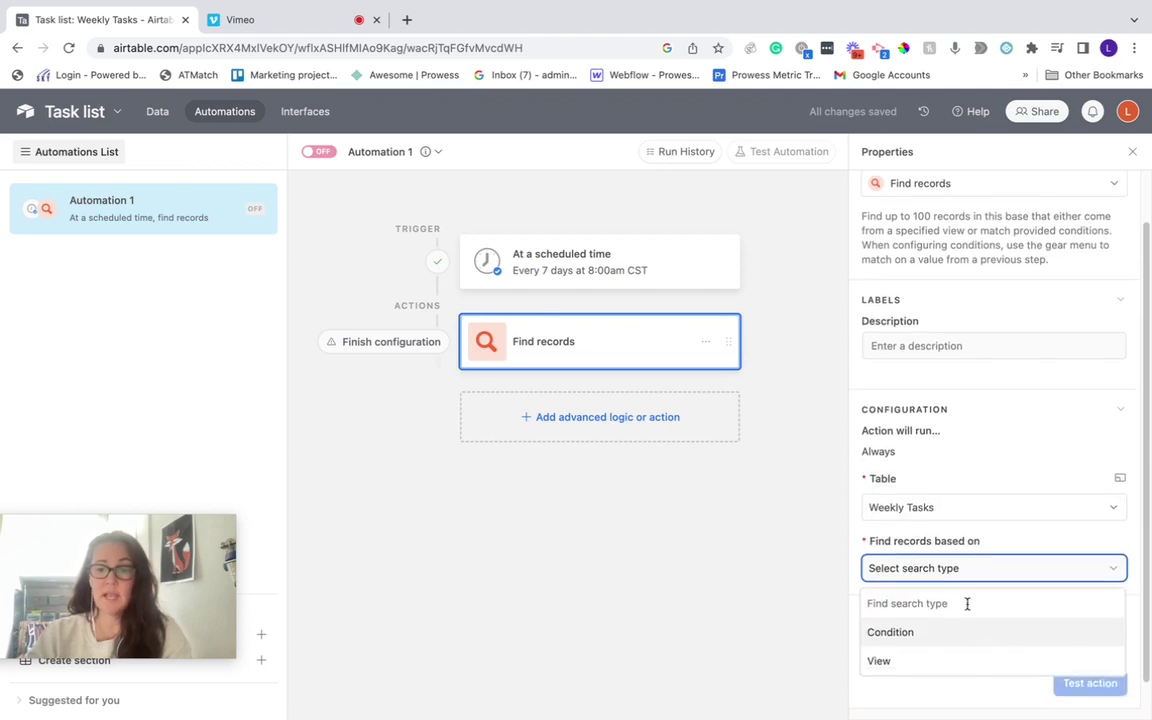
pyautogui.click(926, 636)
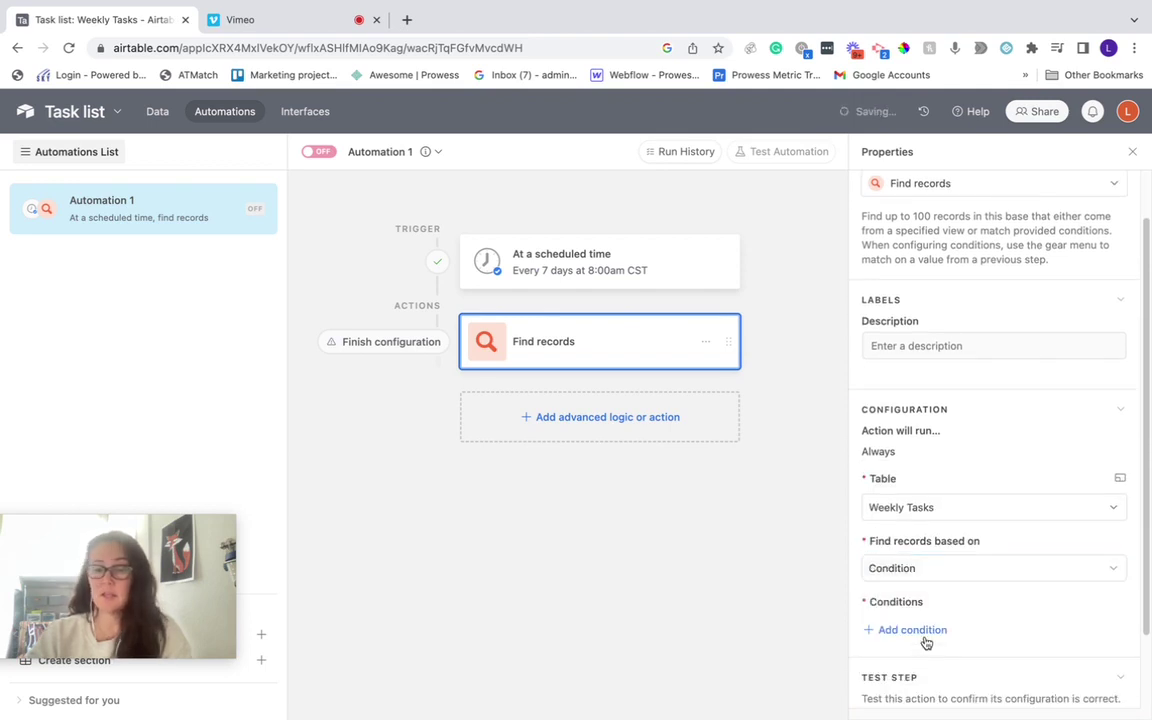
# Add a condition to the Find records action requiring "Repeat each week" to be checked
pyautogui.click(928, 632)
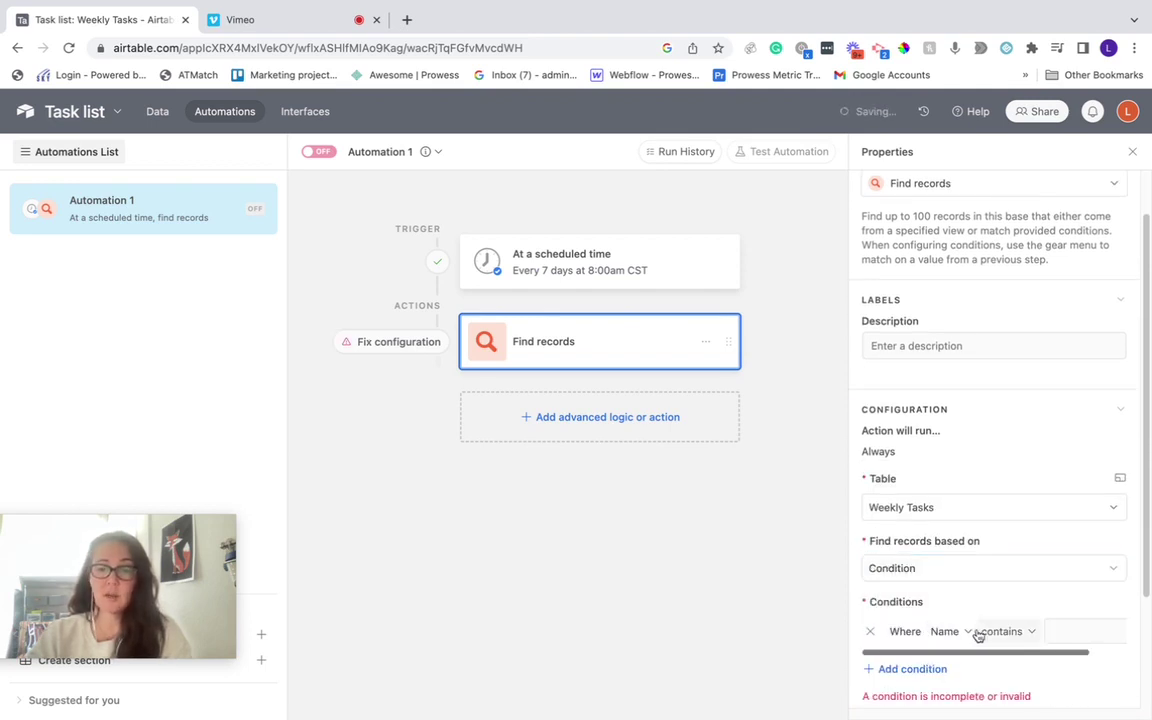
pyautogui.click(964, 631)
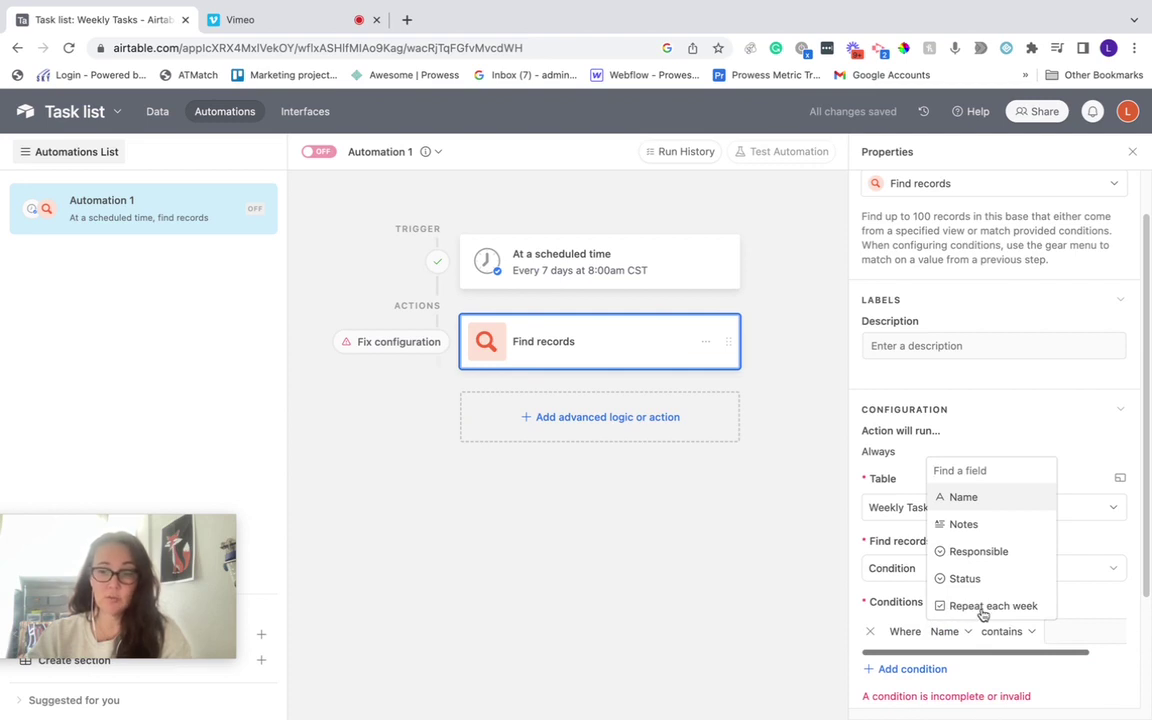
pyautogui.click(982, 606)
pyautogui.click(1073, 632)
pyautogui.scroll(-2, 960, 610)
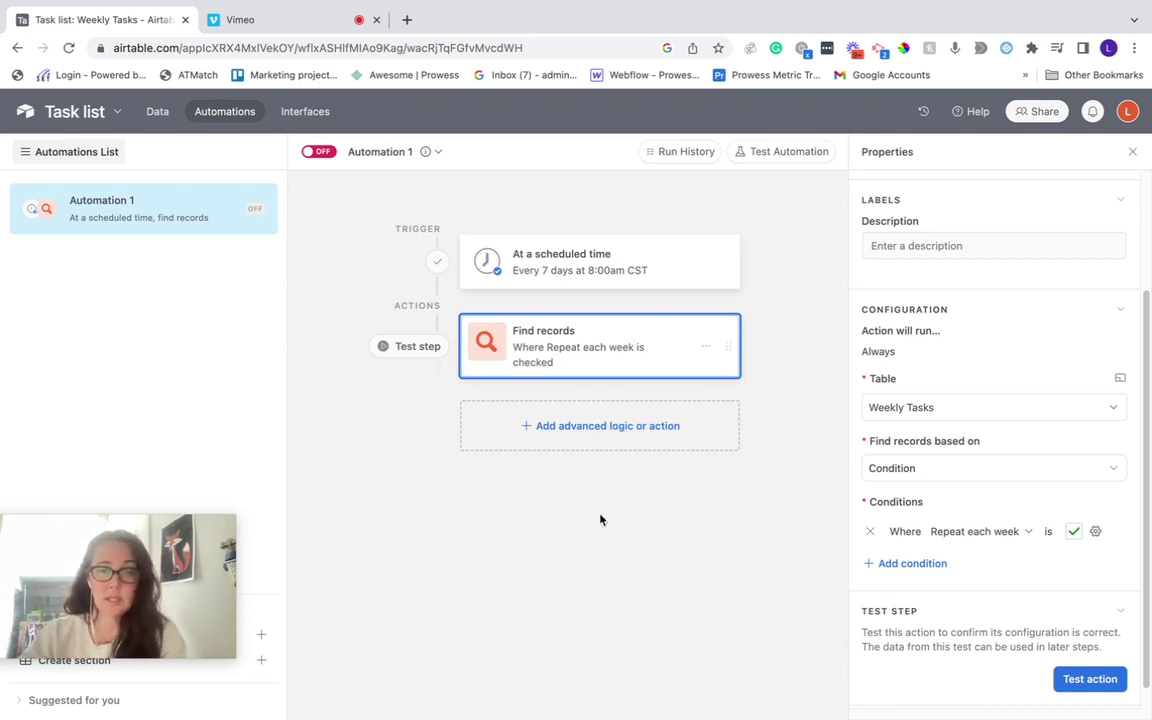
# Add a repeating group after Find records with a Create record action inside it
pyautogui.click(472, 424)
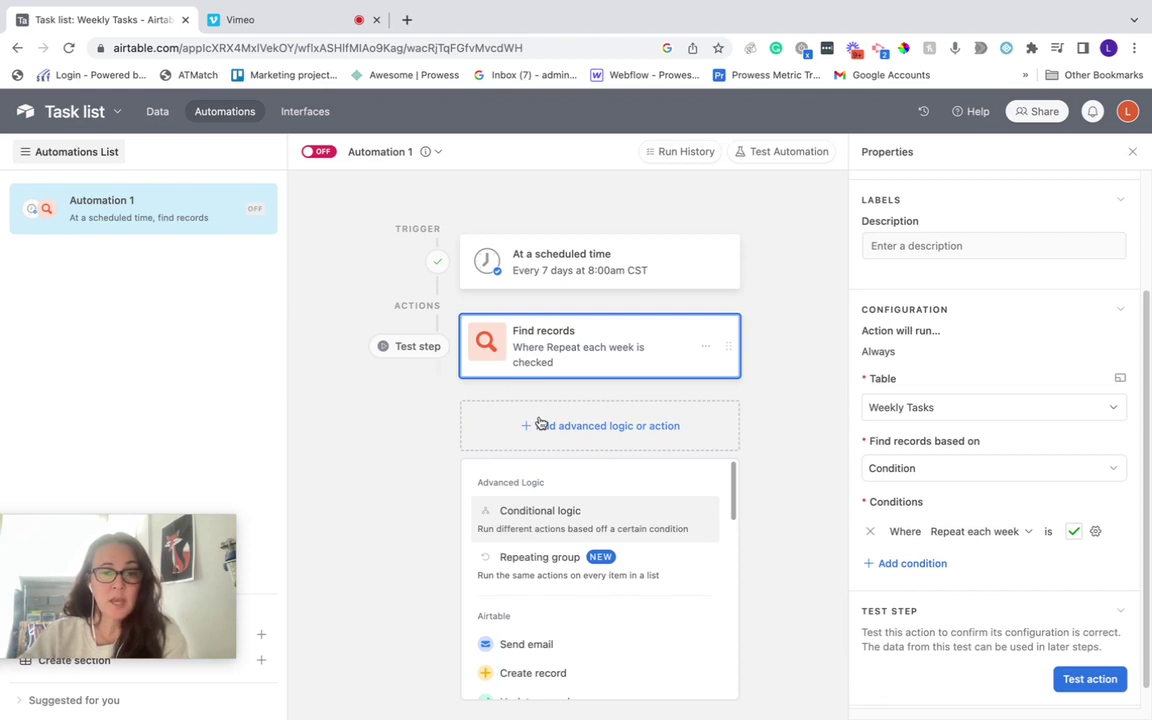
pyautogui.click(549, 566)
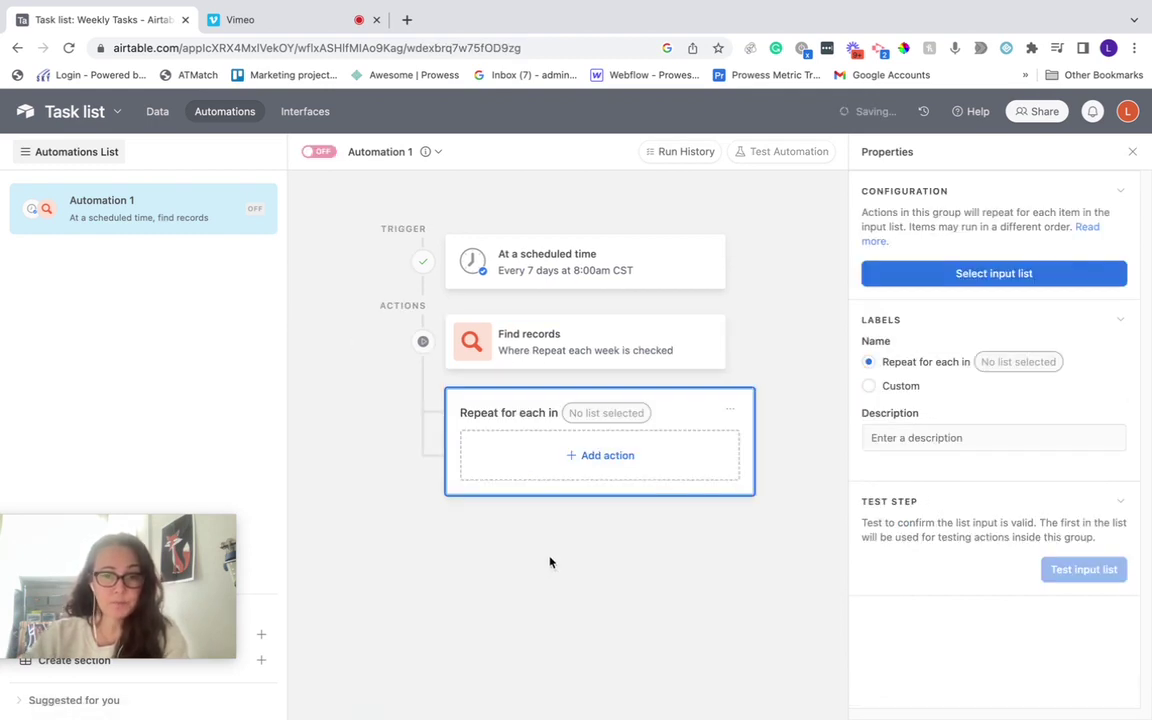
pyautogui.click(590, 458)
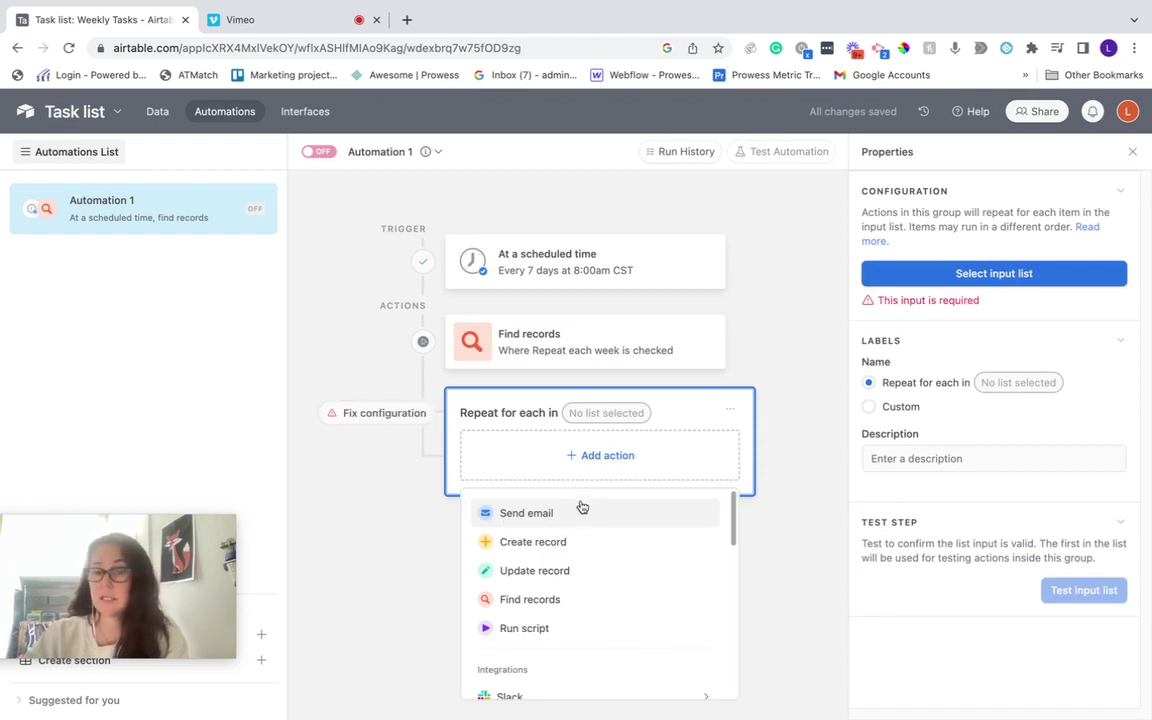
pyautogui.click(553, 546)
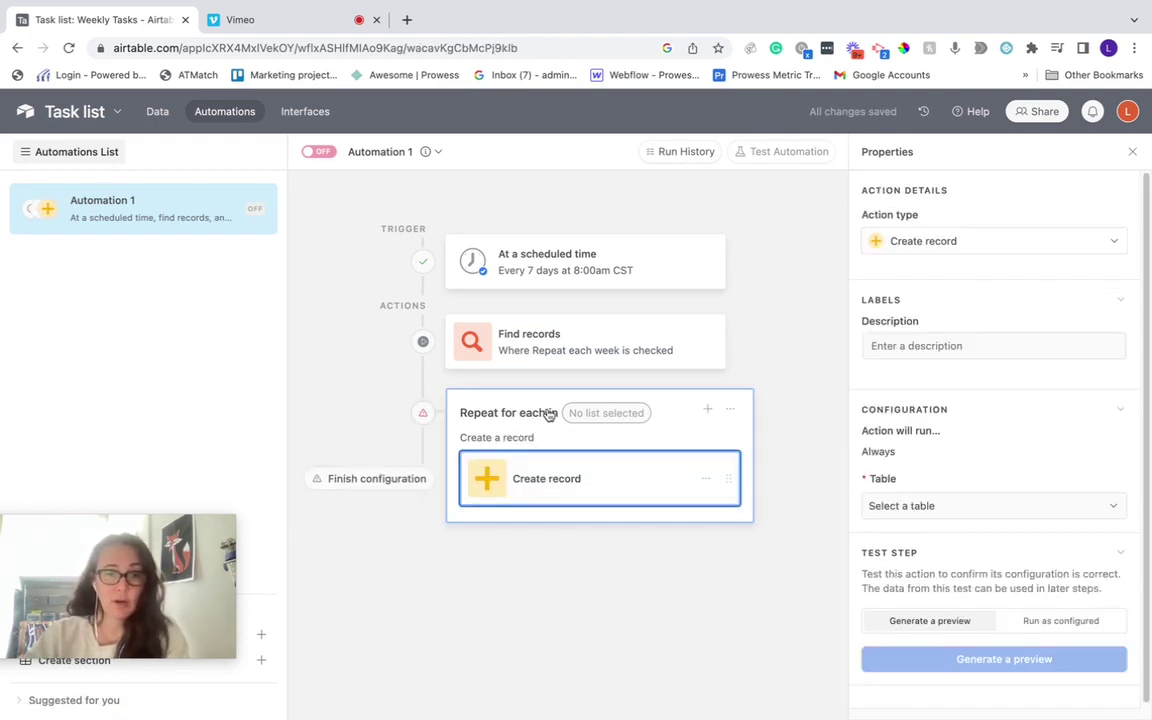
# Set the repeating group's input list to the list of records from the Find records step
pyautogui.click(610, 425)
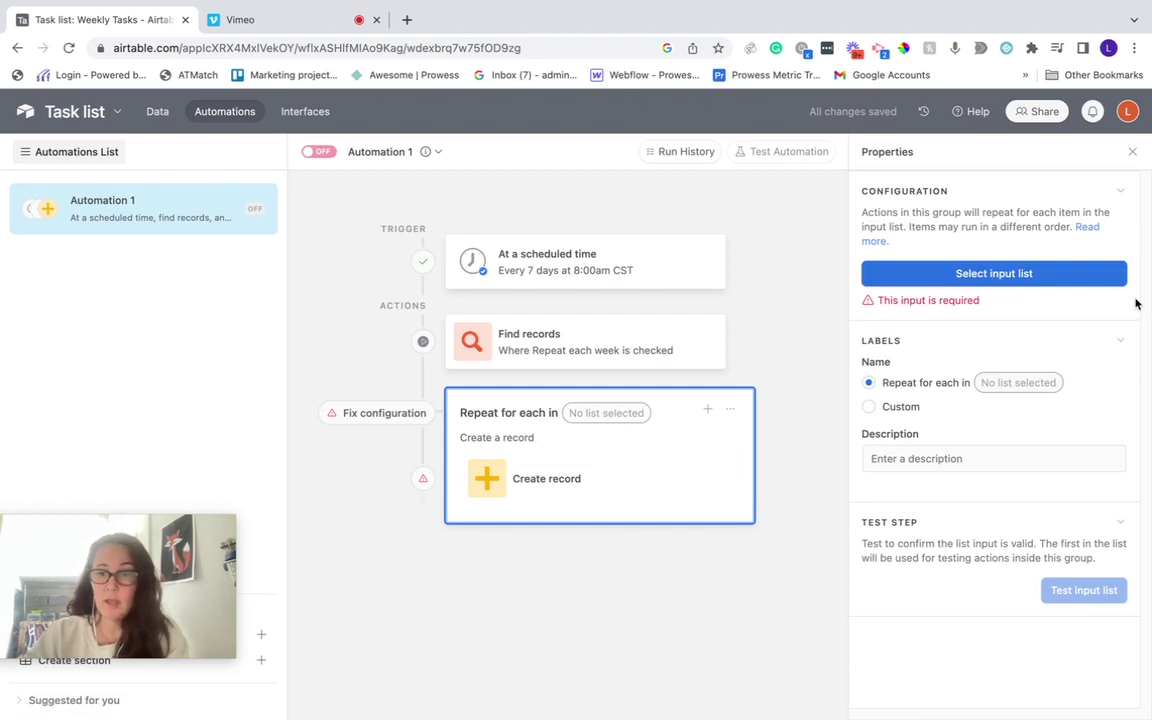
pyautogui.click(908, 382)
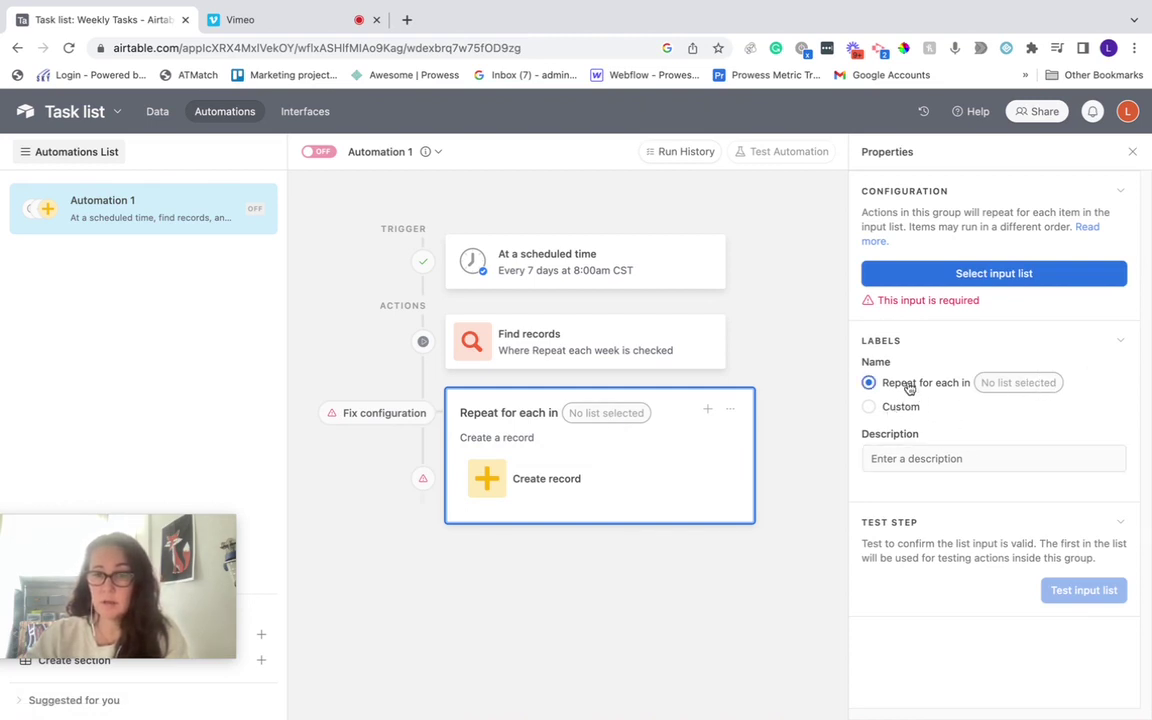
pyautogui.click(900, 266)
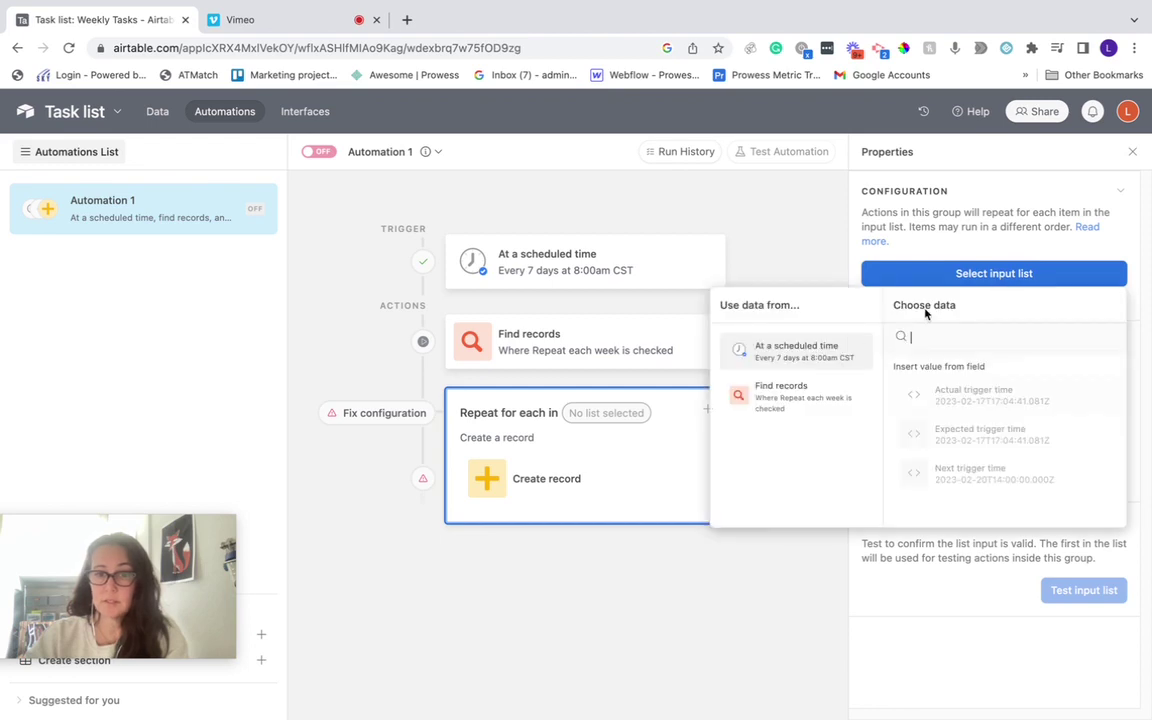
pyautogui.click(798, 400)
pyautogui.click(895, 376)
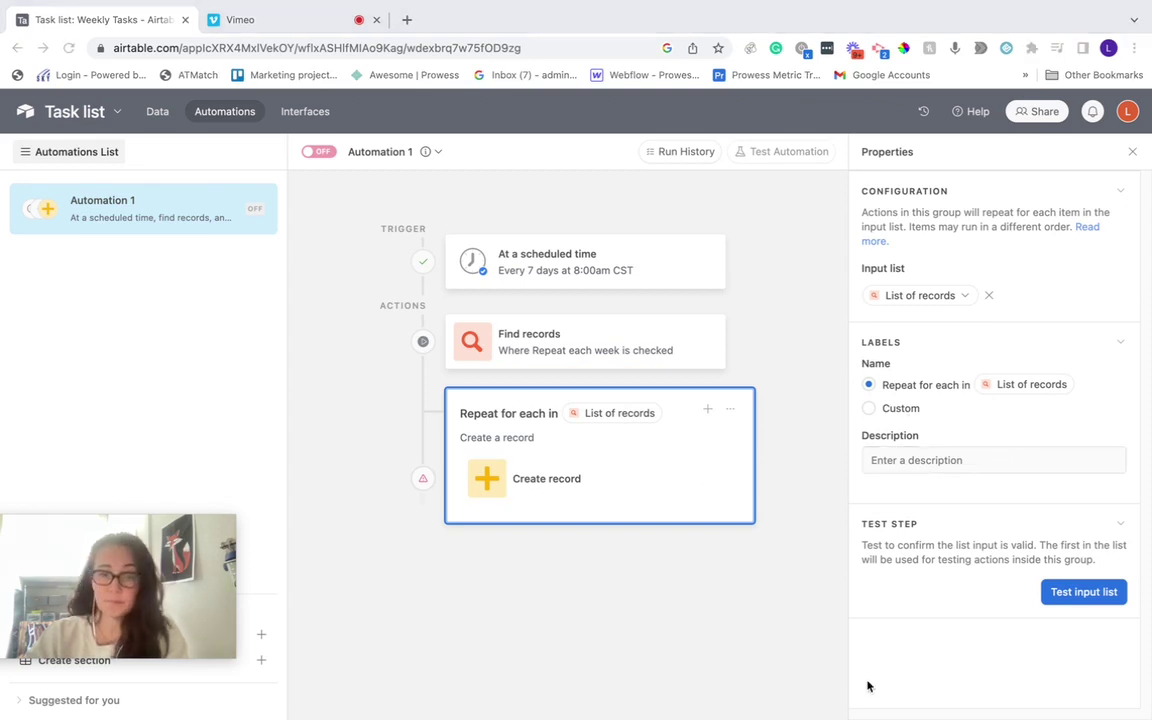
# Set the Create record action inside the repeating group to use the Task List table
pyautogui.click(522, 481)
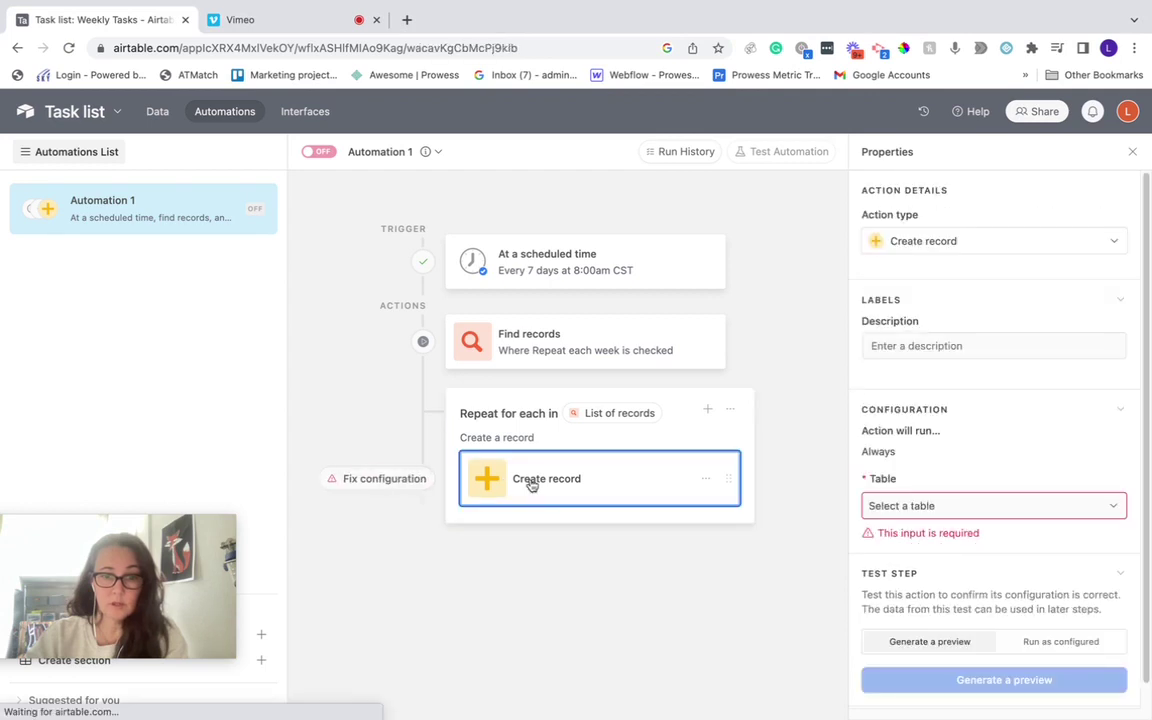
pyautogui.click(978, 503)
pyautogui.click(940, 559)
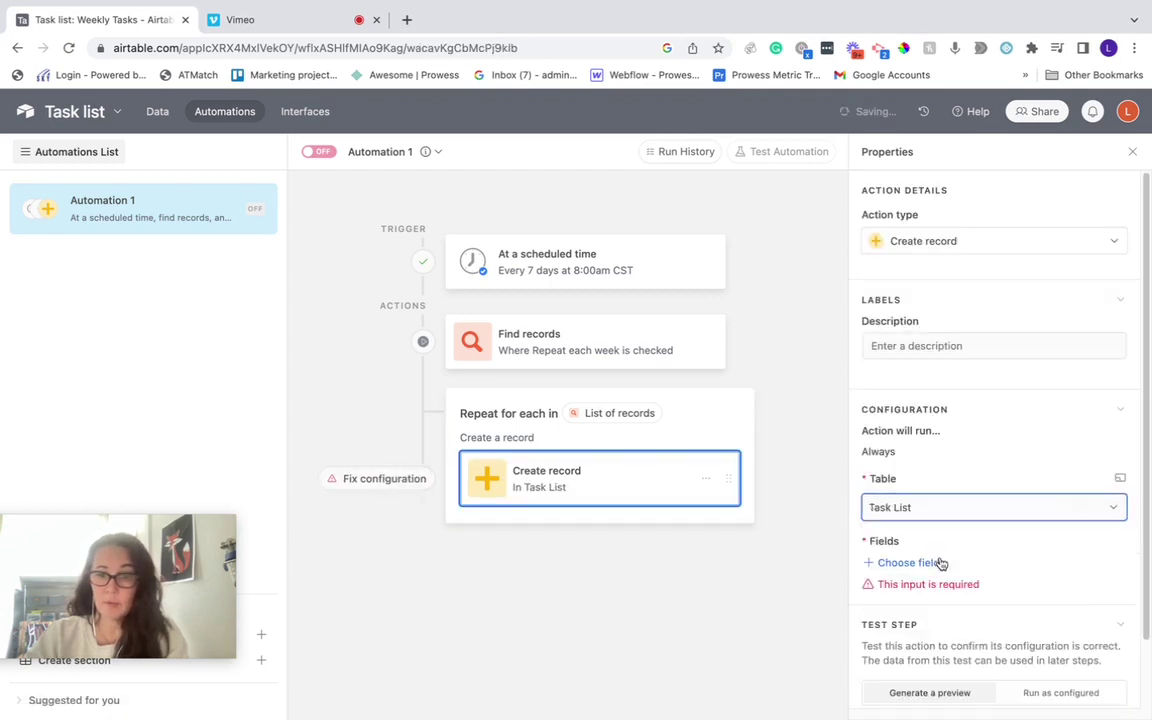
# Add the Name field to the Create record action and fill it with the current item's Name
pyautogui.scroll(-2, 940, 563)
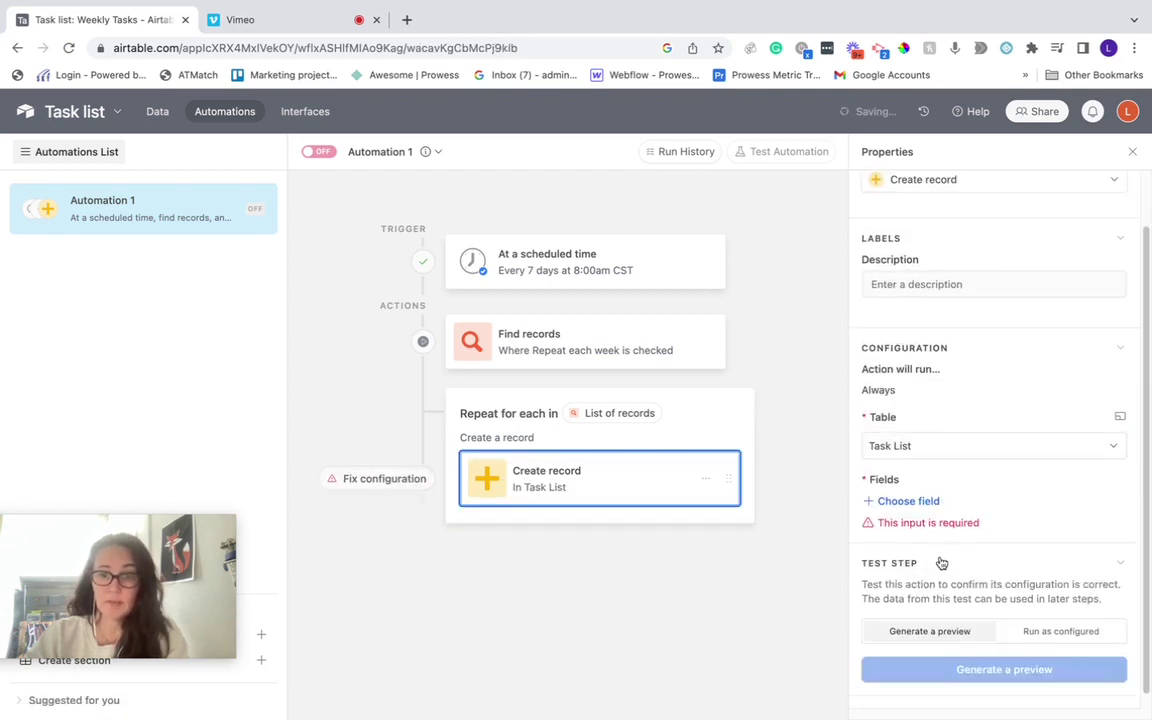
pyautogui.click(908, 491)
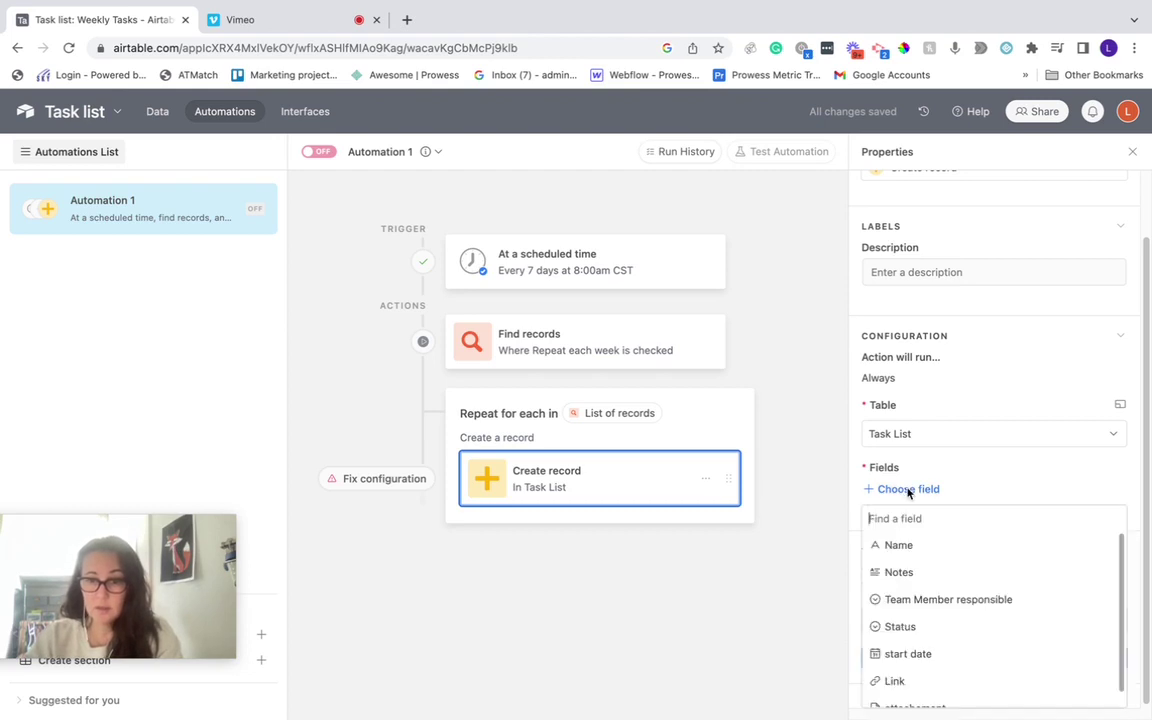
pyautogui.click(903, 543)
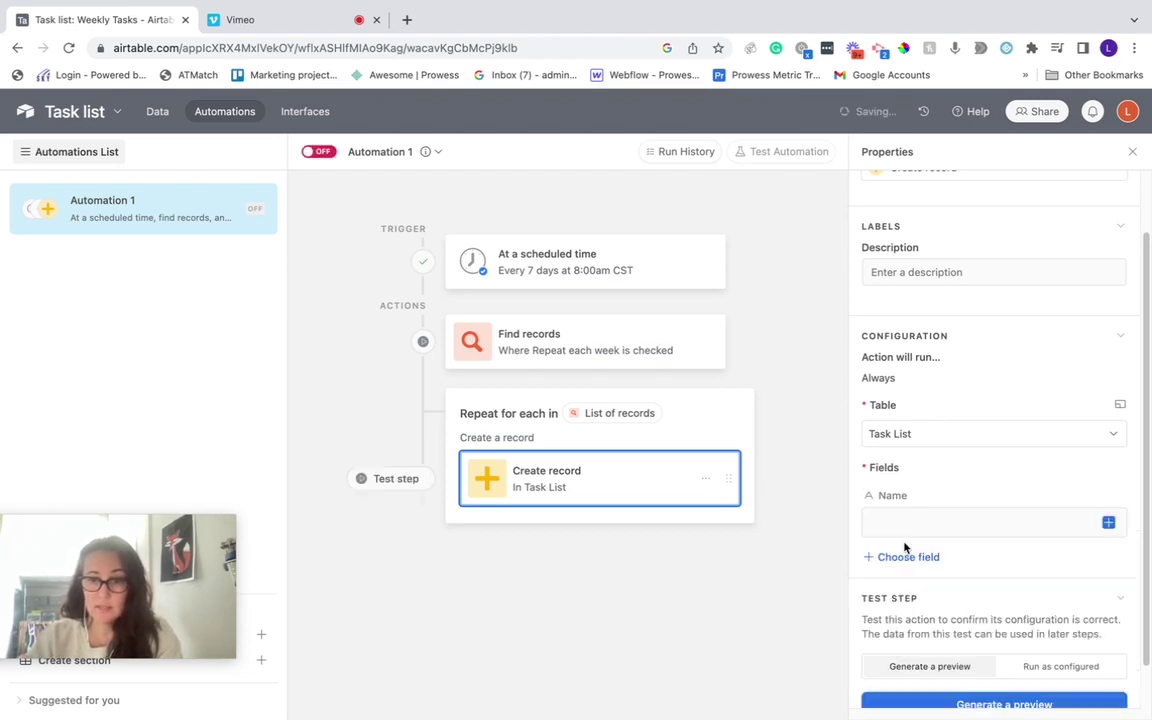
pyautogui.click(1107, 522)
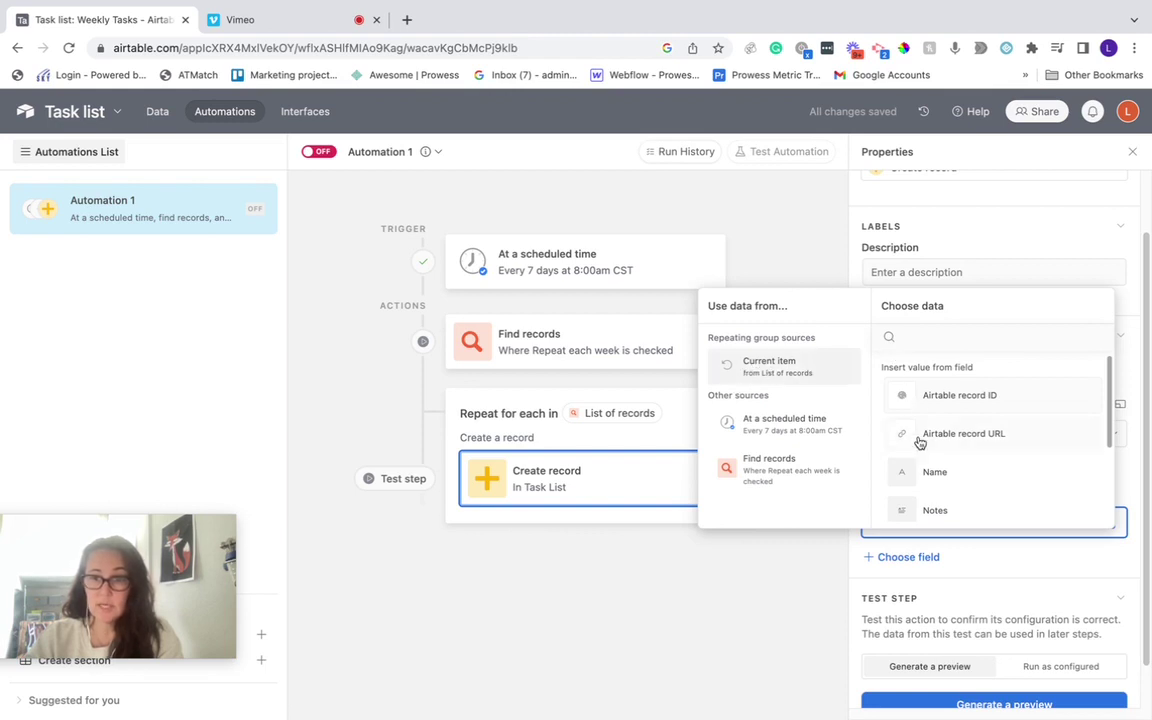
pyautogui.click(921, 477)
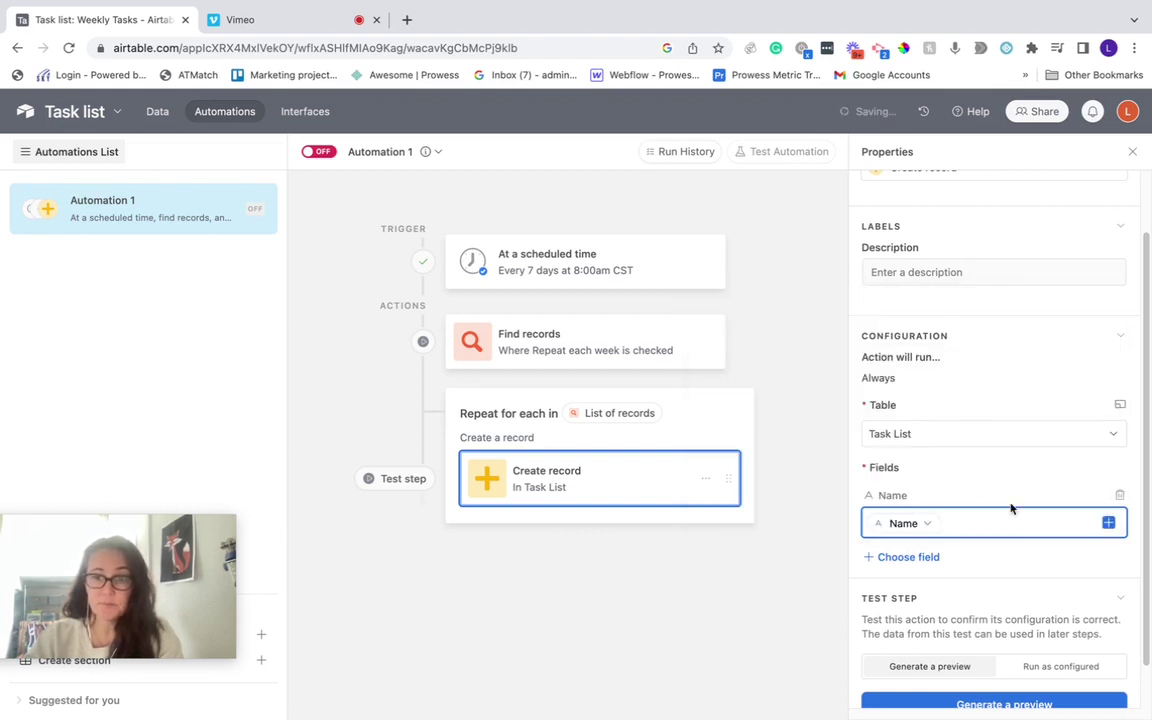
# Add the Status field to the Create record action and set it to Todo
pyautogui.scroll(-1, 954, 612)
pyautogui.click(902, 510)
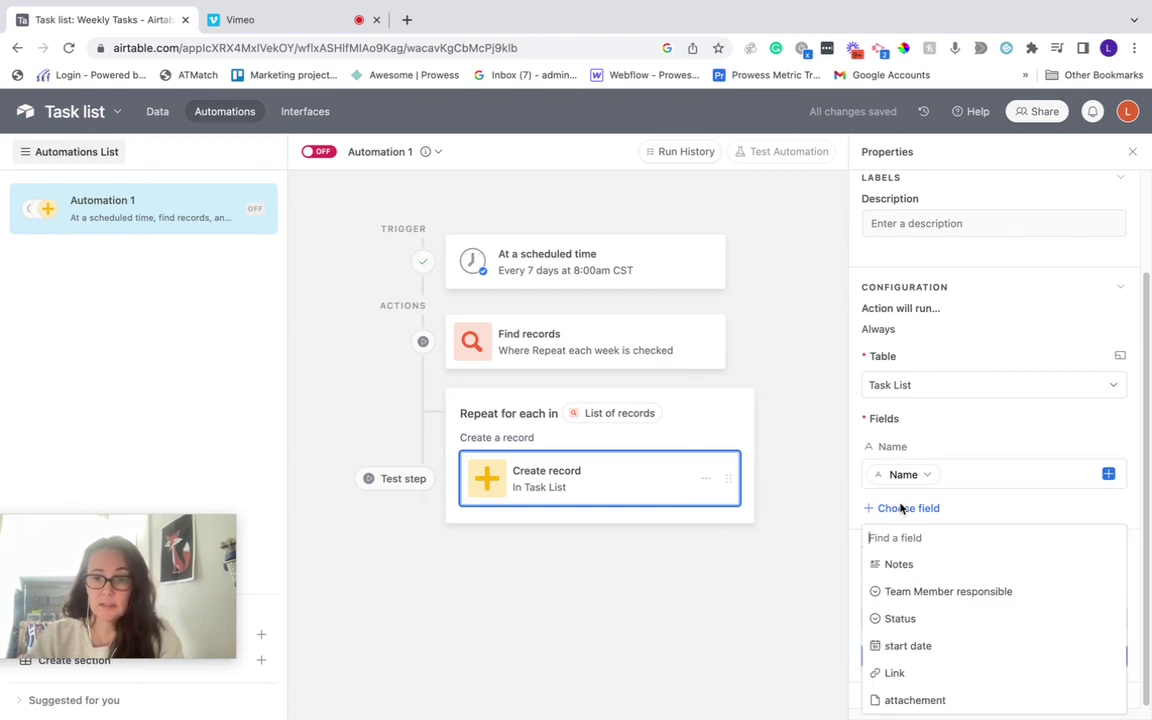
pyautogui.click(955, 619)
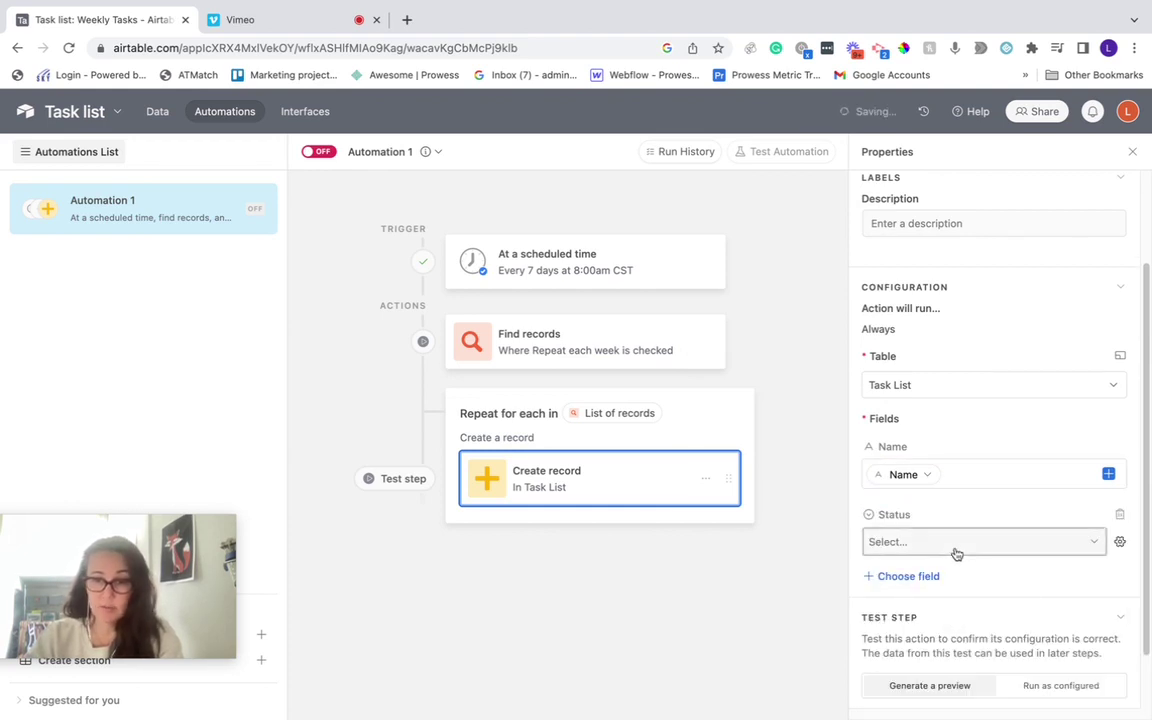
pyautogui.click(958, 542)
pyautogui.click(926, 628)
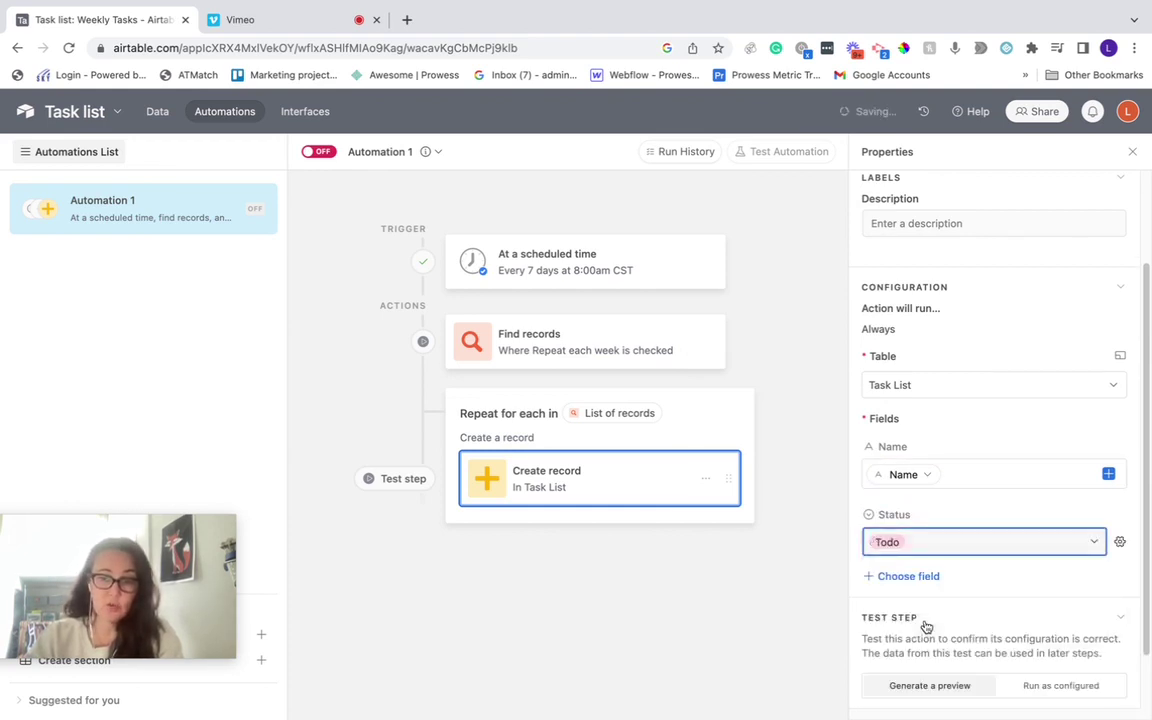
# Add the Team Member responsible field to the Create record action and pick a fixed team member for it
pyautogui.click(922, 578)
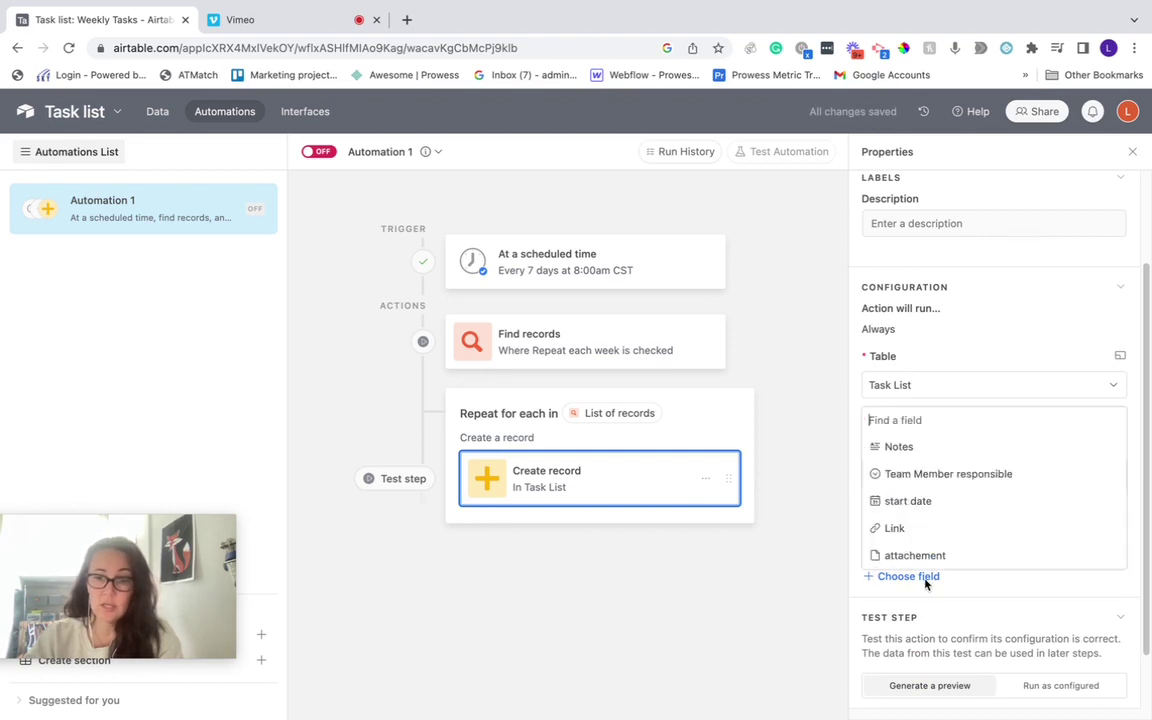
pyautogui.click(918, 476)
pyautogui.scroll(-2, 918, 560)
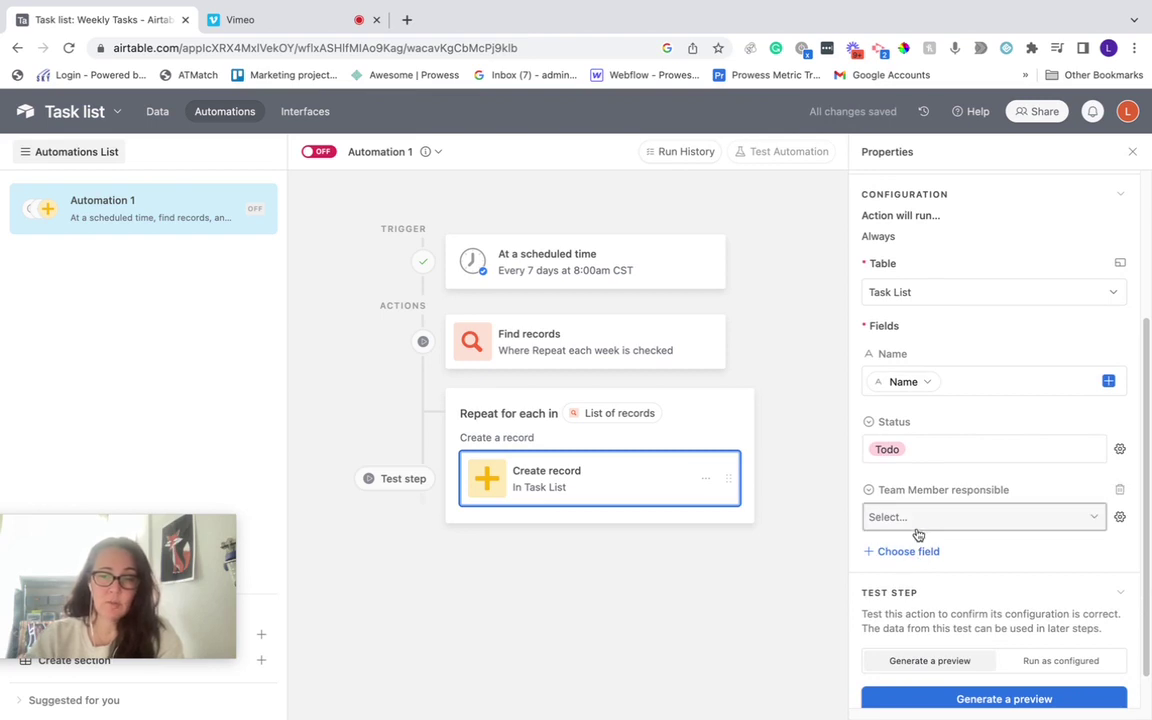
pyautogui.click(918, 520)
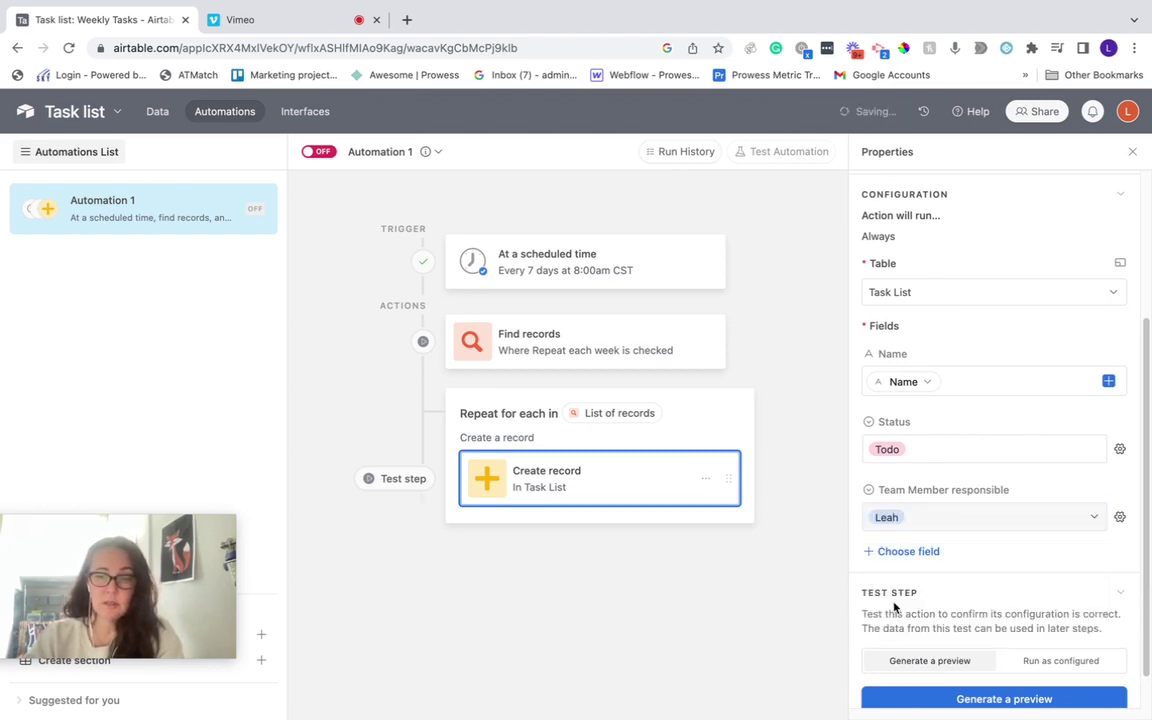
pyautogui.click(897, 512)
# Make the Team Member responsible value dynamic and fill it with the name from the current item's Responsible field
pyautogui.click(1120, 517)
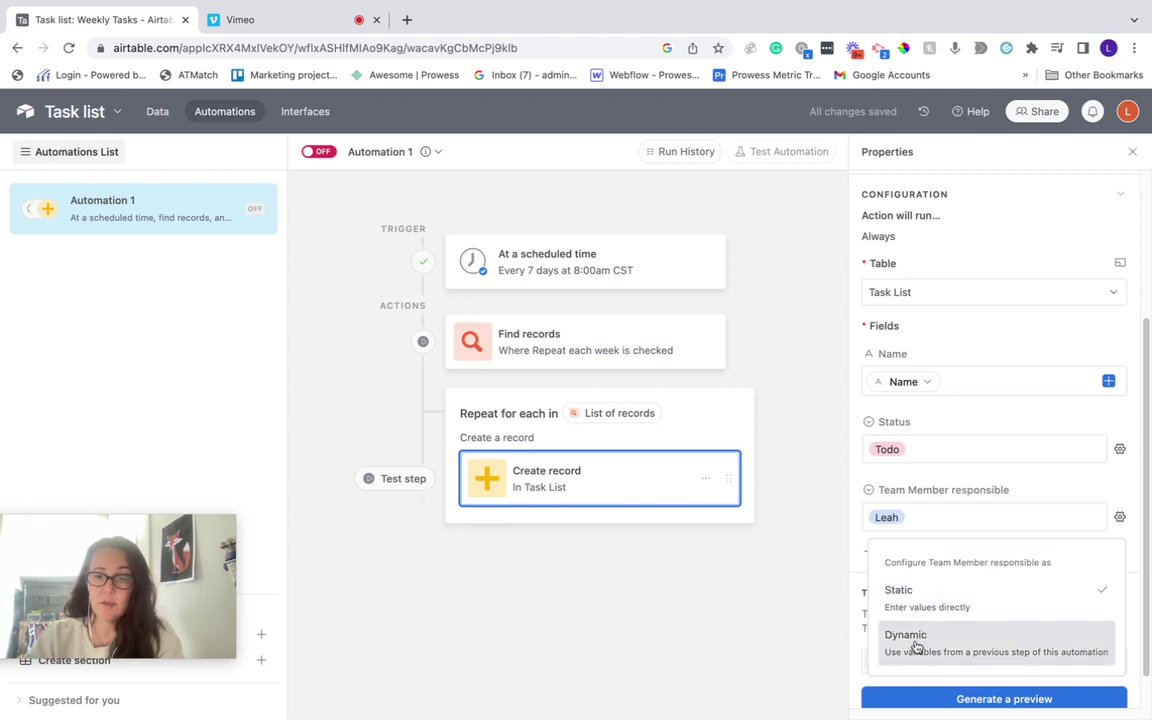
pyautogui.click(916, 648)
pyautogui.click(1087, 533)
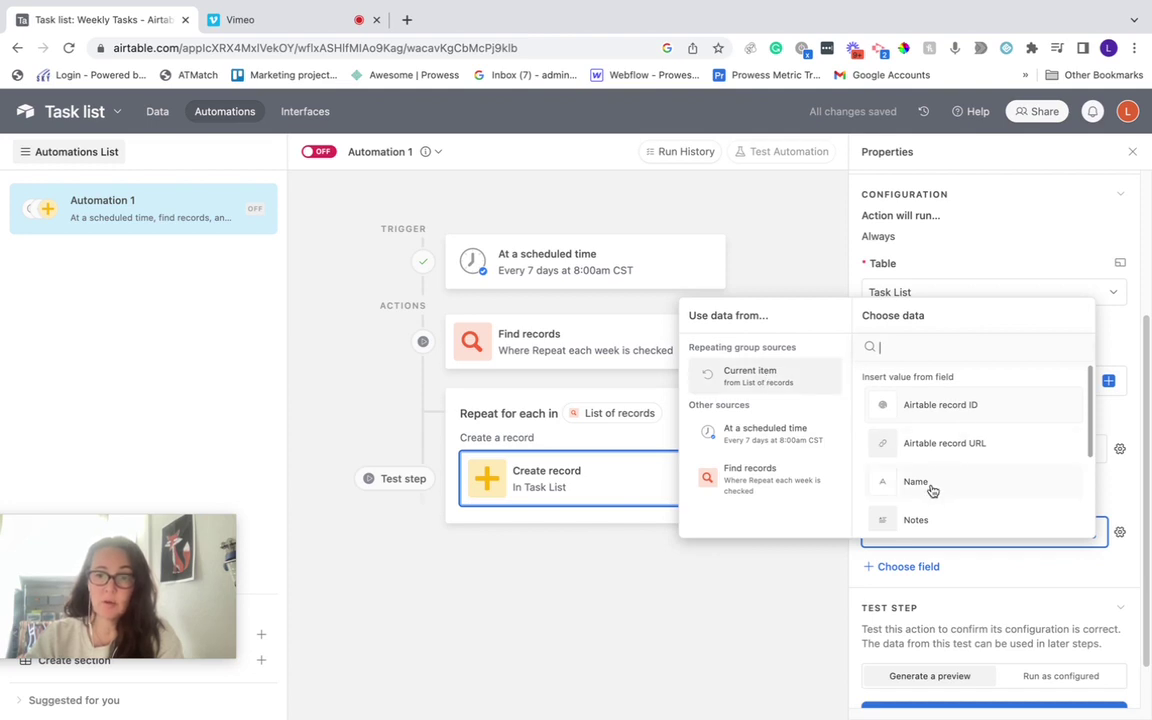
pyautogui.scroll(-2, 931, 489)
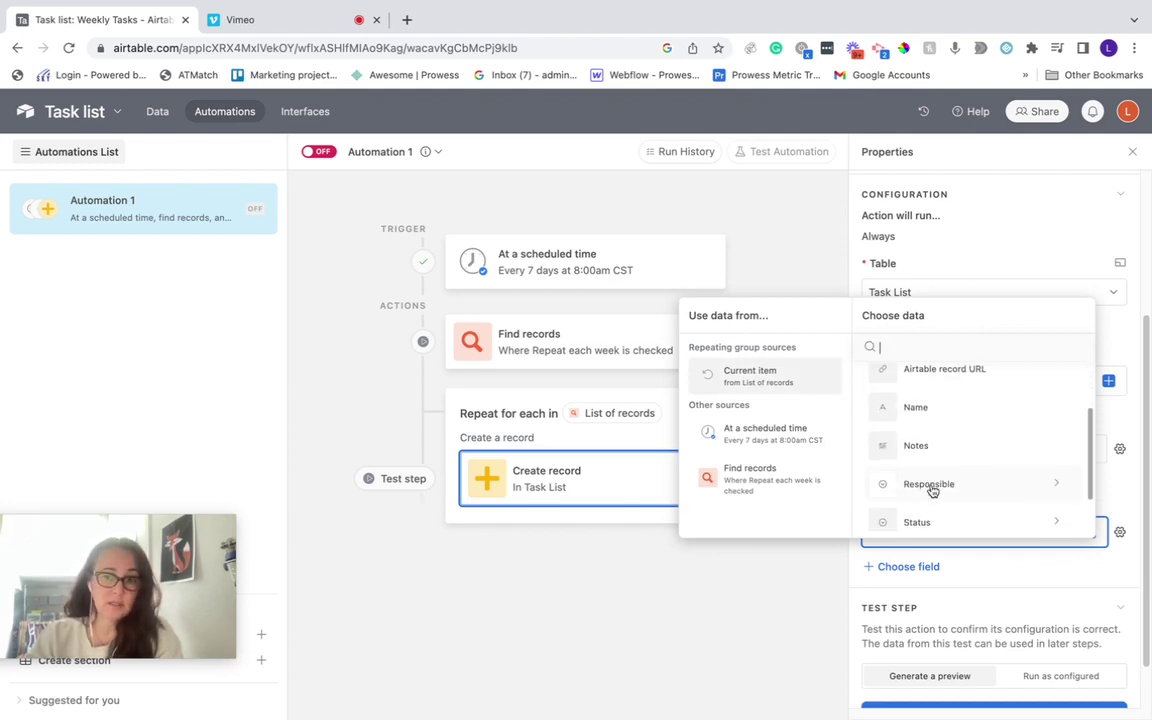
pyautogui.scroll(-1, 931, 489)
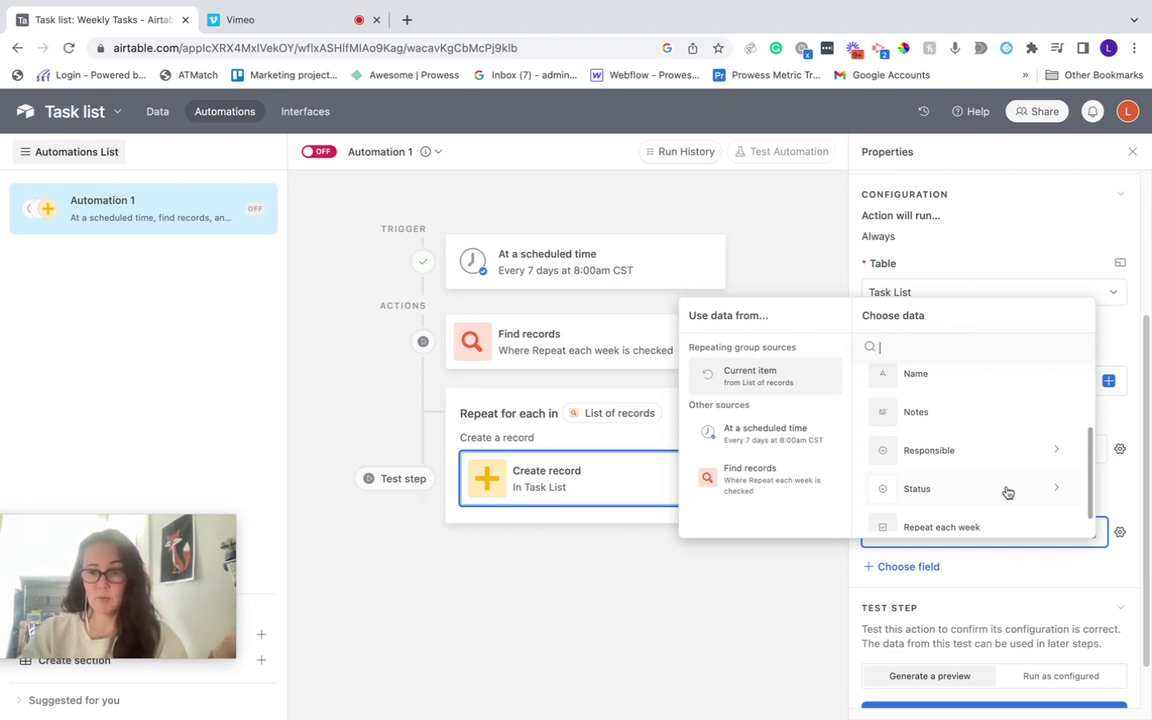
pyautogui.scroll(1, 1005, 491)
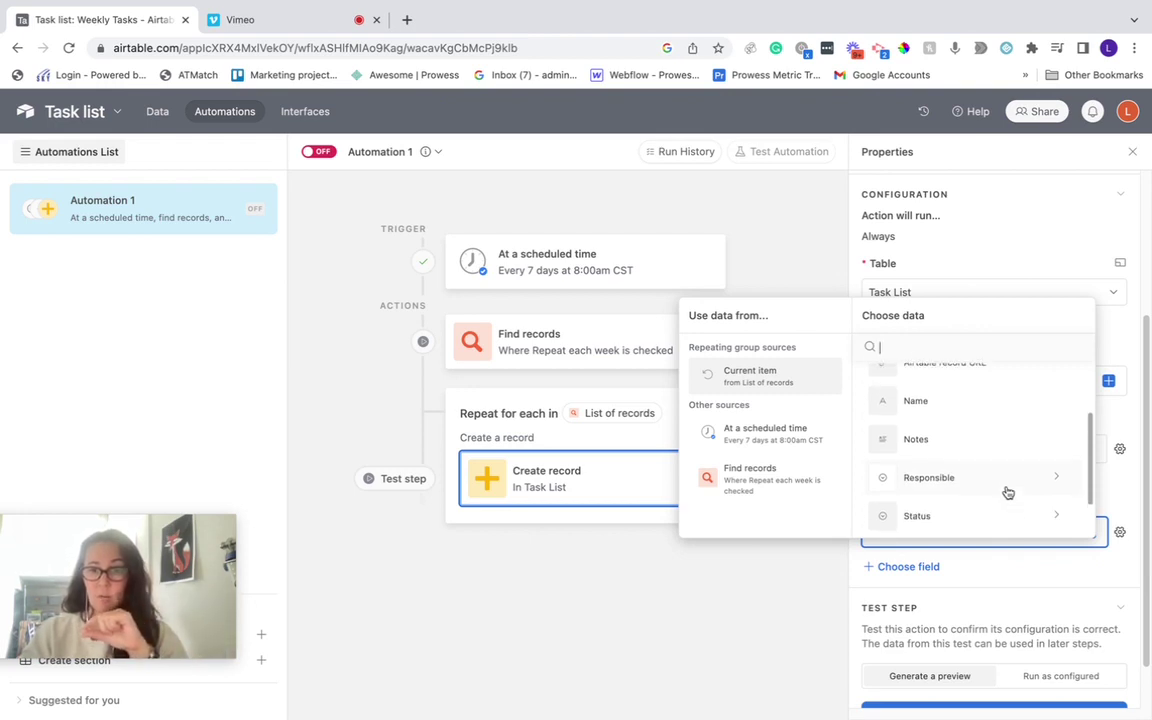
pyautogui.scroll(-1, 1000, 481)
pyautogui.click(999, 481)
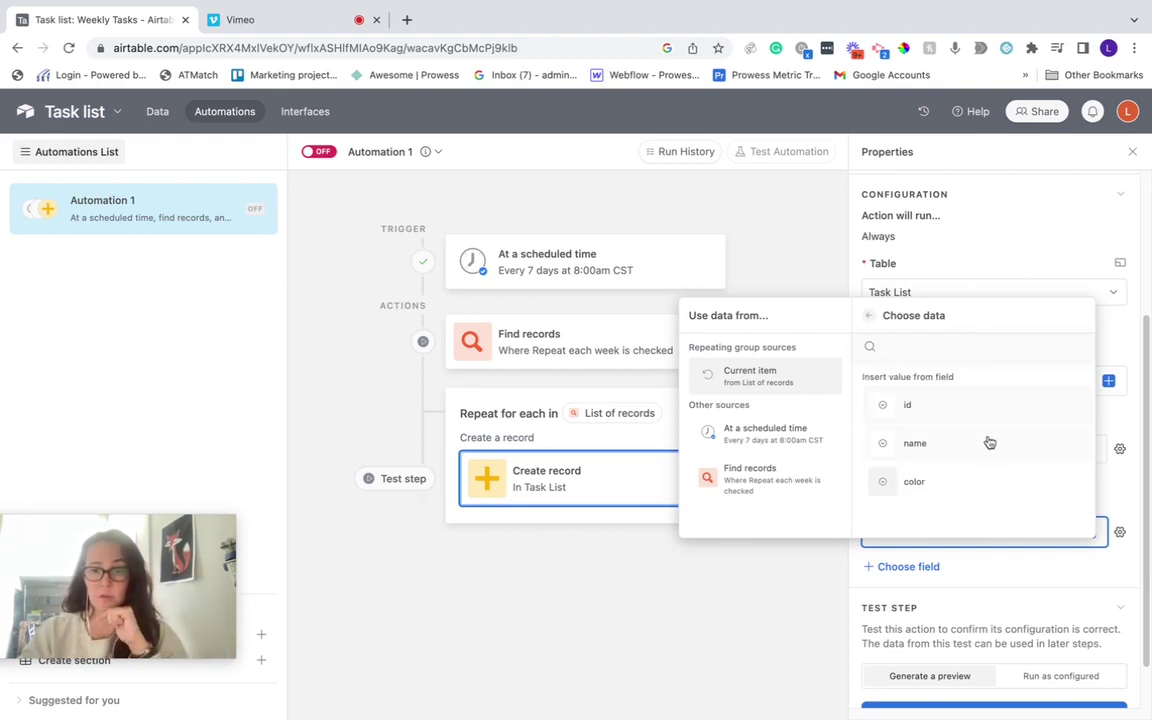
pyautogui.click(977, 445)
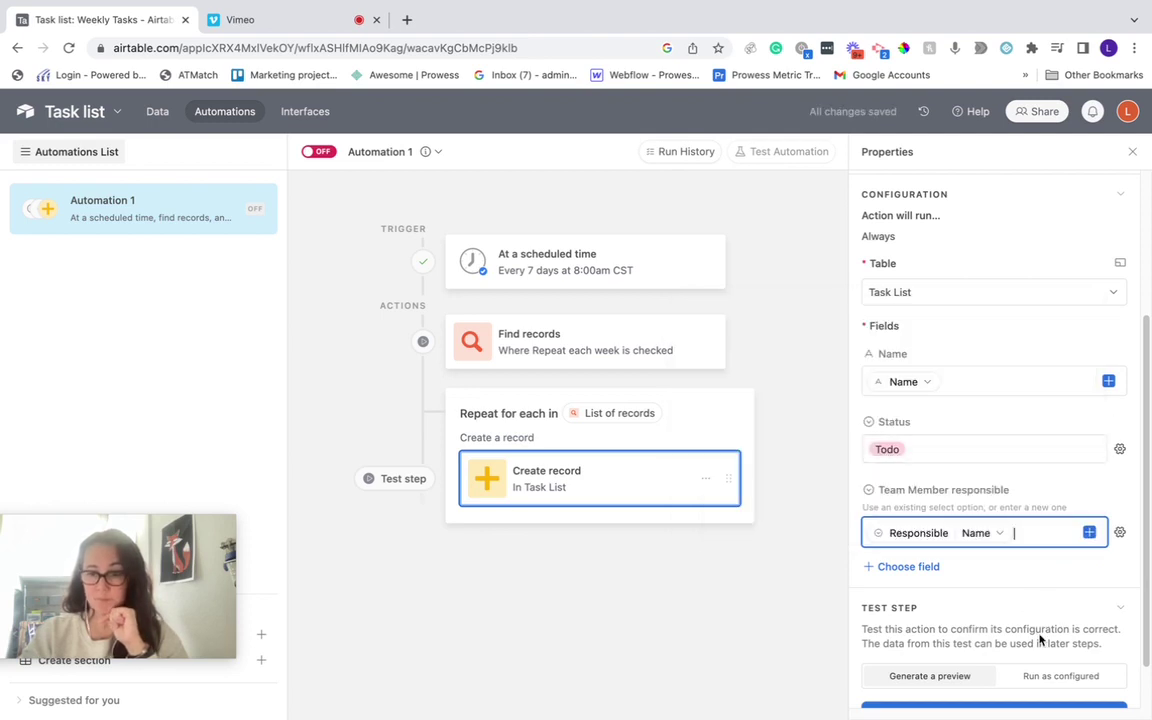
# Add the start date field as a dynamic value using the scheduled trigger's Actual trigger time
pyautogui.scroll(-2, 1030, 605)
pyautogui.click(922, 510)
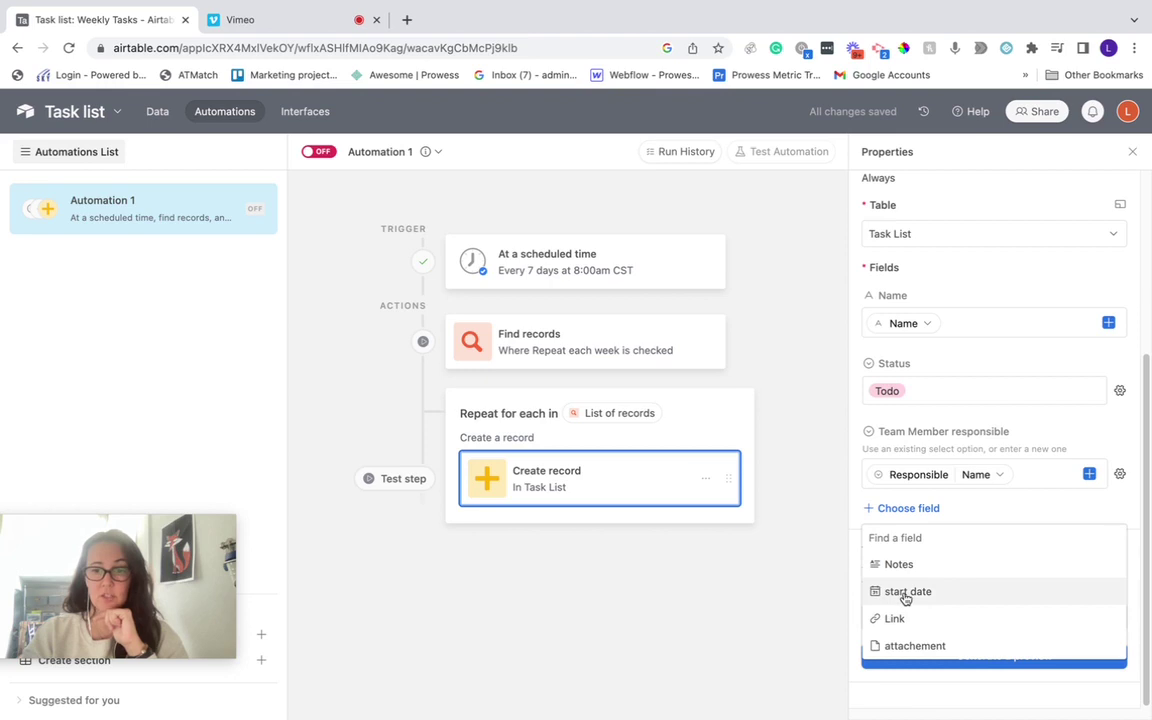
pyautogui.click(908, 594)
pyautogui.click(954, 541)
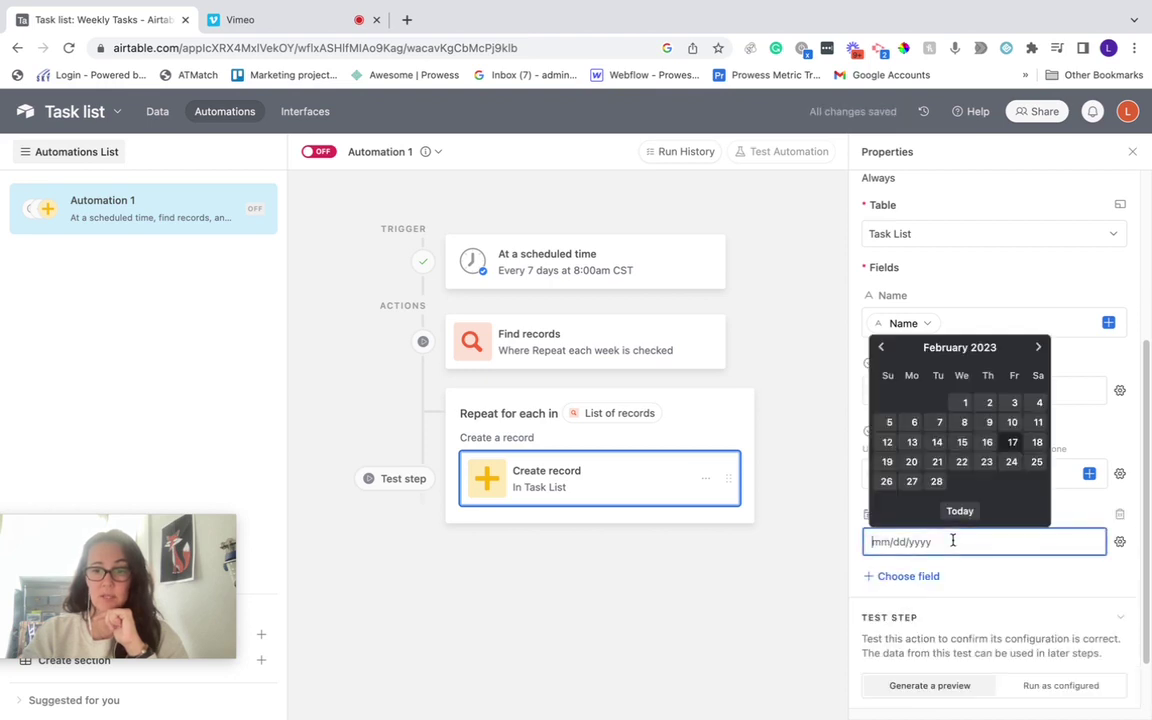
pyautogui.click(1119, 542)
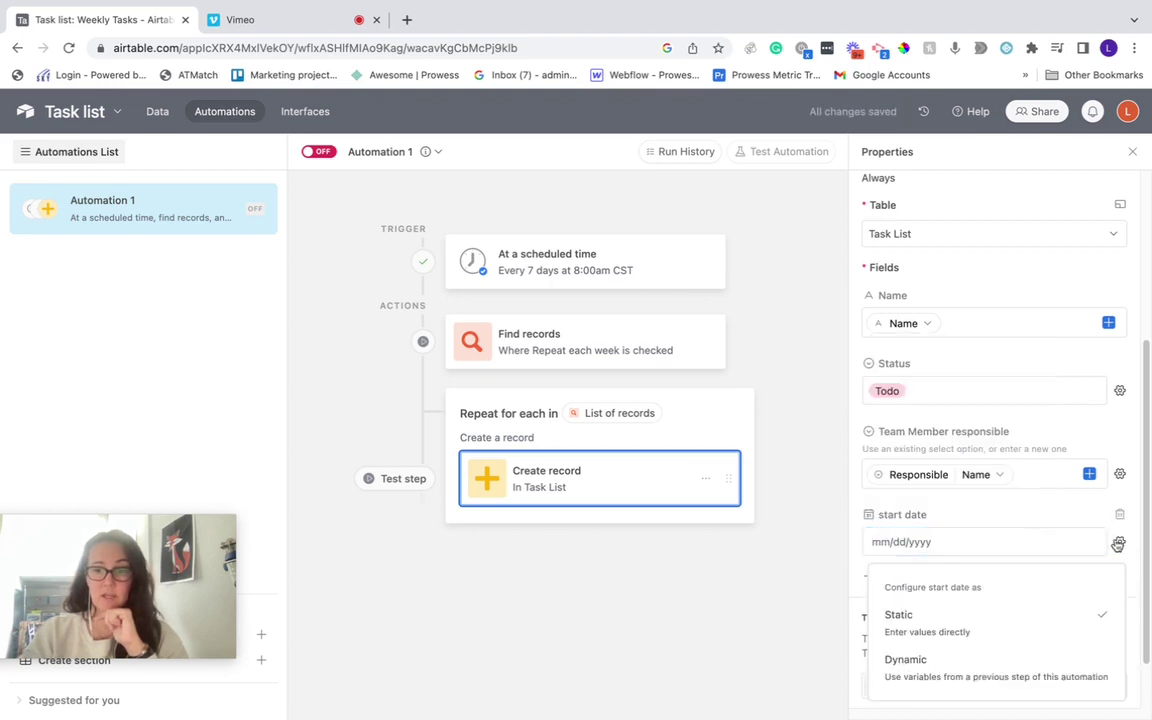
pyautogui.click(956, 663)
pyautogui.click(1089, 542)
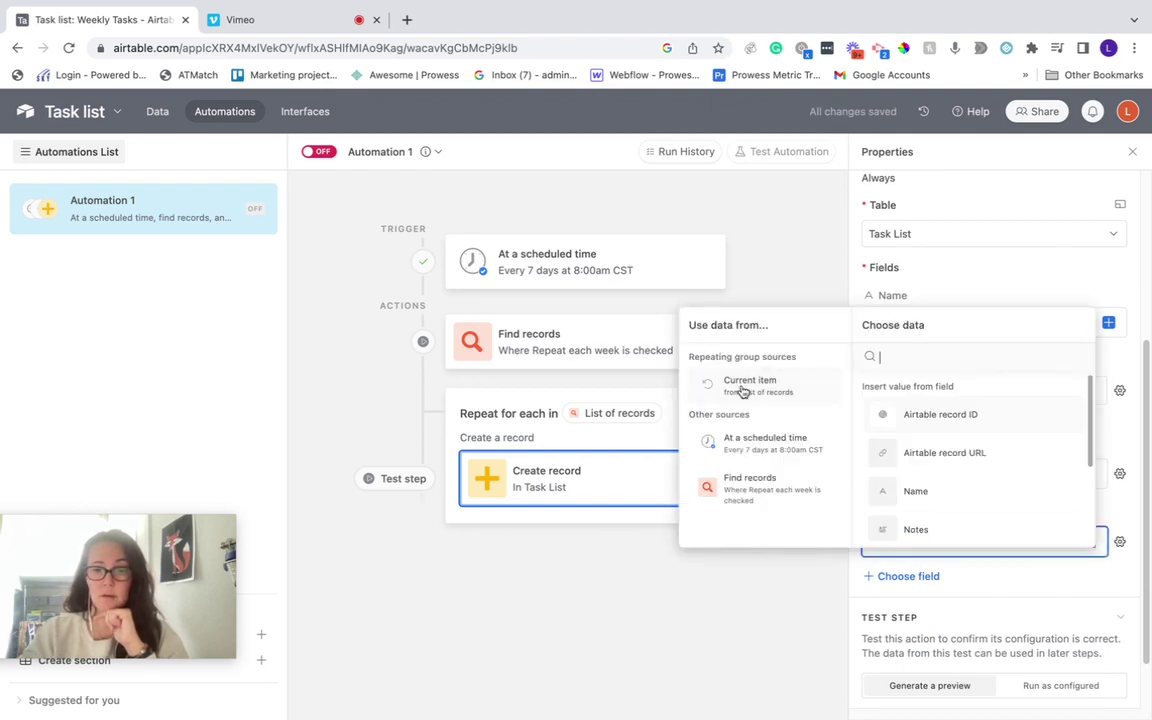
pyautogui.click(758, 451)
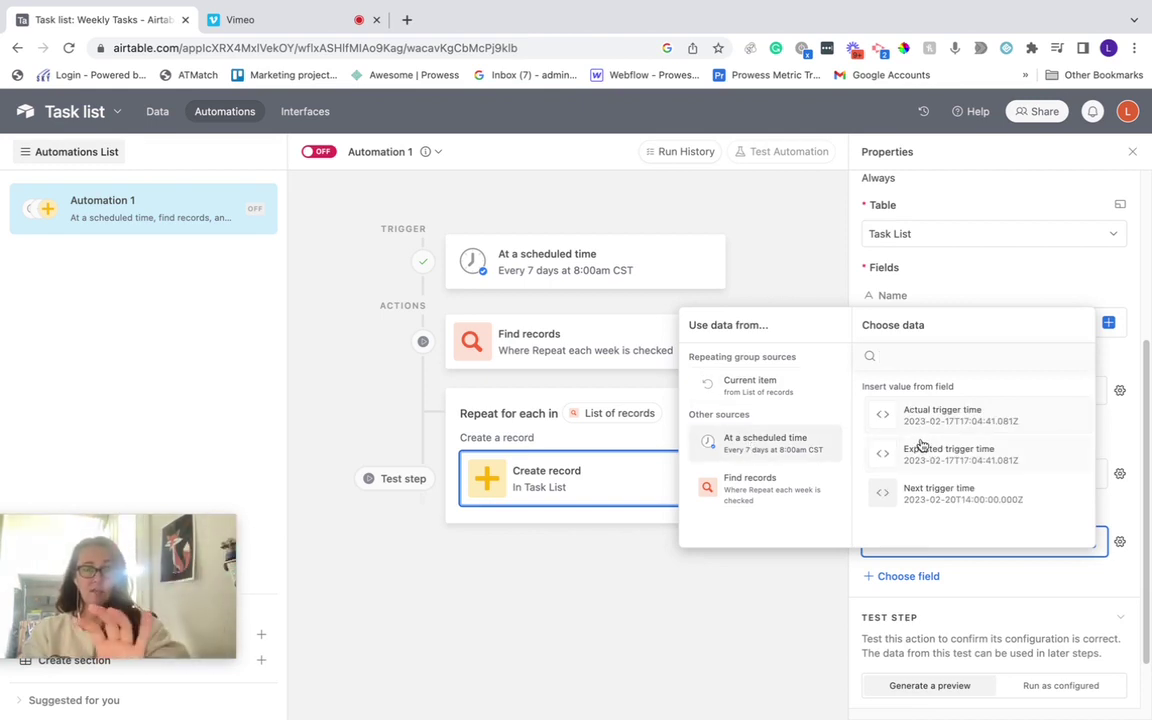
pyautogui.click(947, 422)
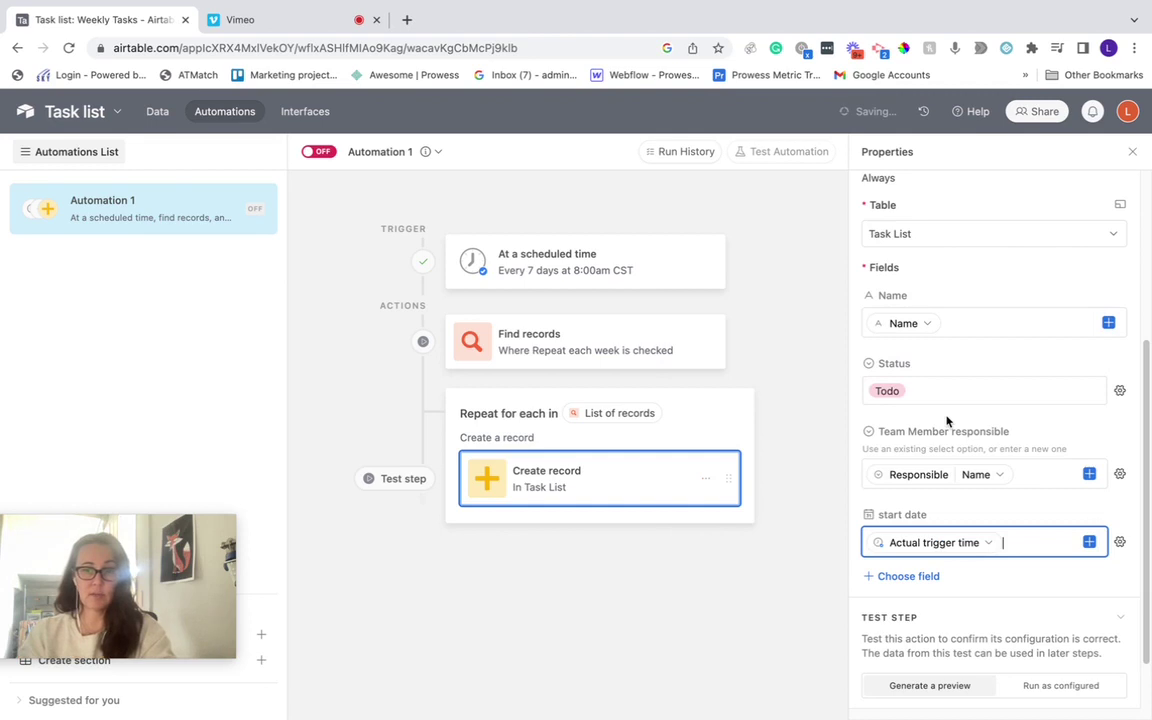
# Generate a preview of the Create record action, running the tests for all its preceding steps, and close the result
pyautogui.scroll(-2, 951, 612)
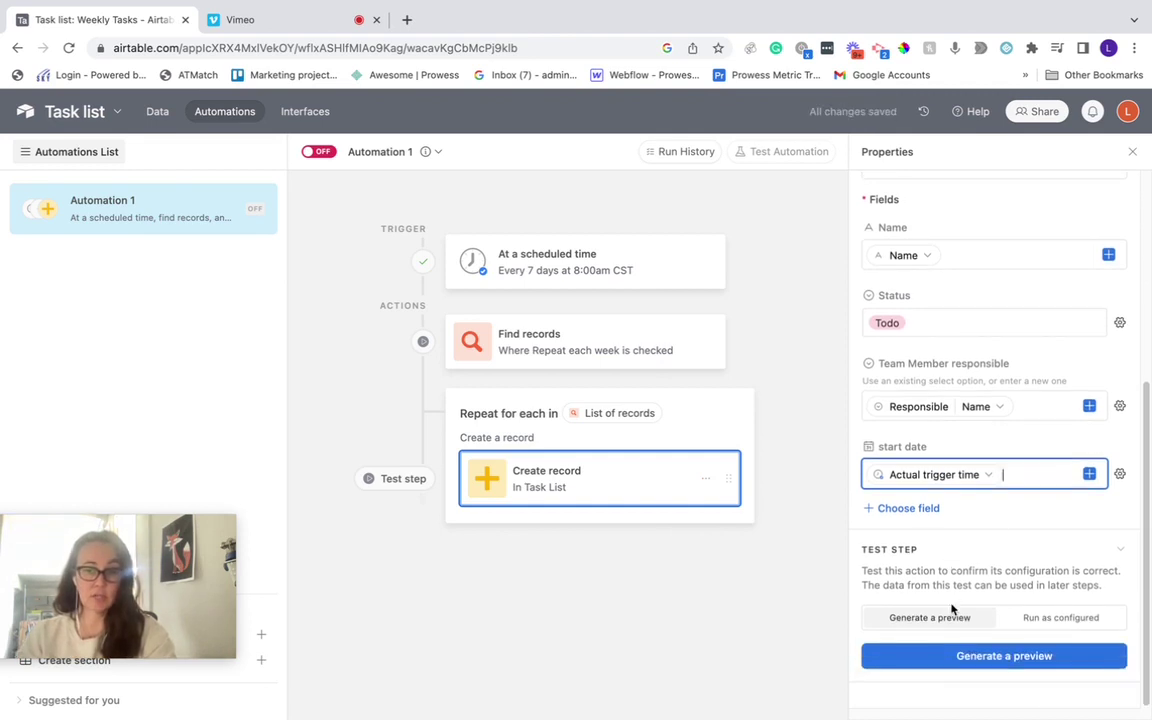
pyautogui.click(979, 659)
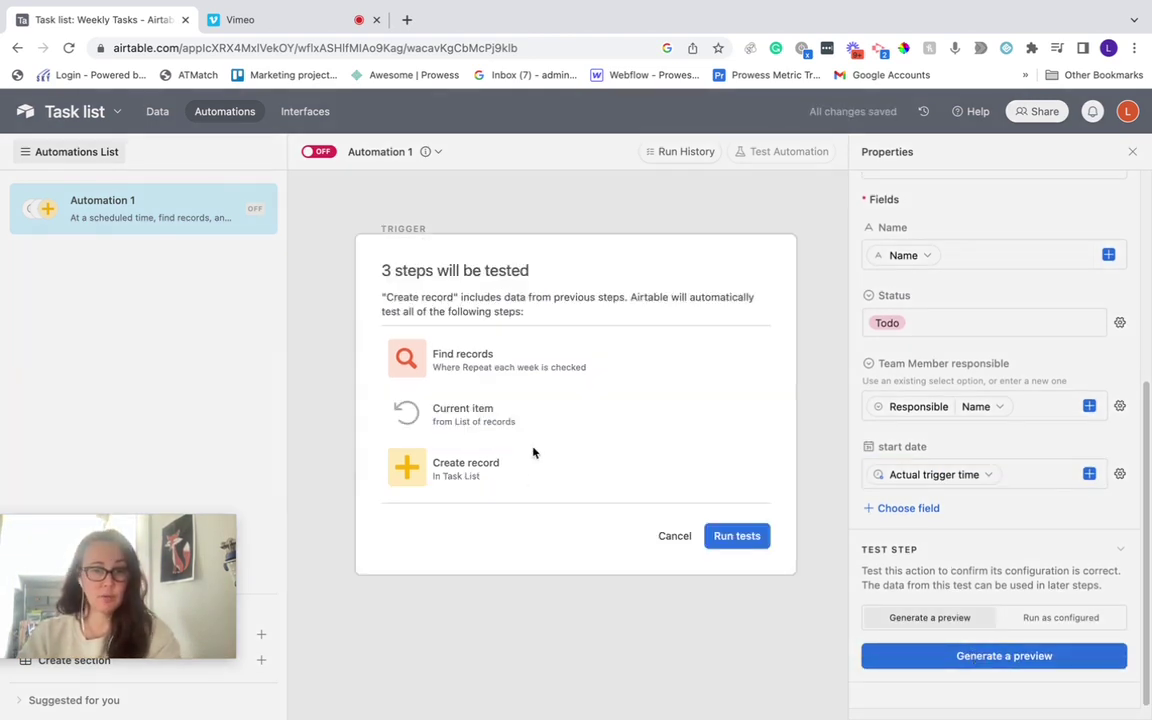
pyautogui.click(735, 535)
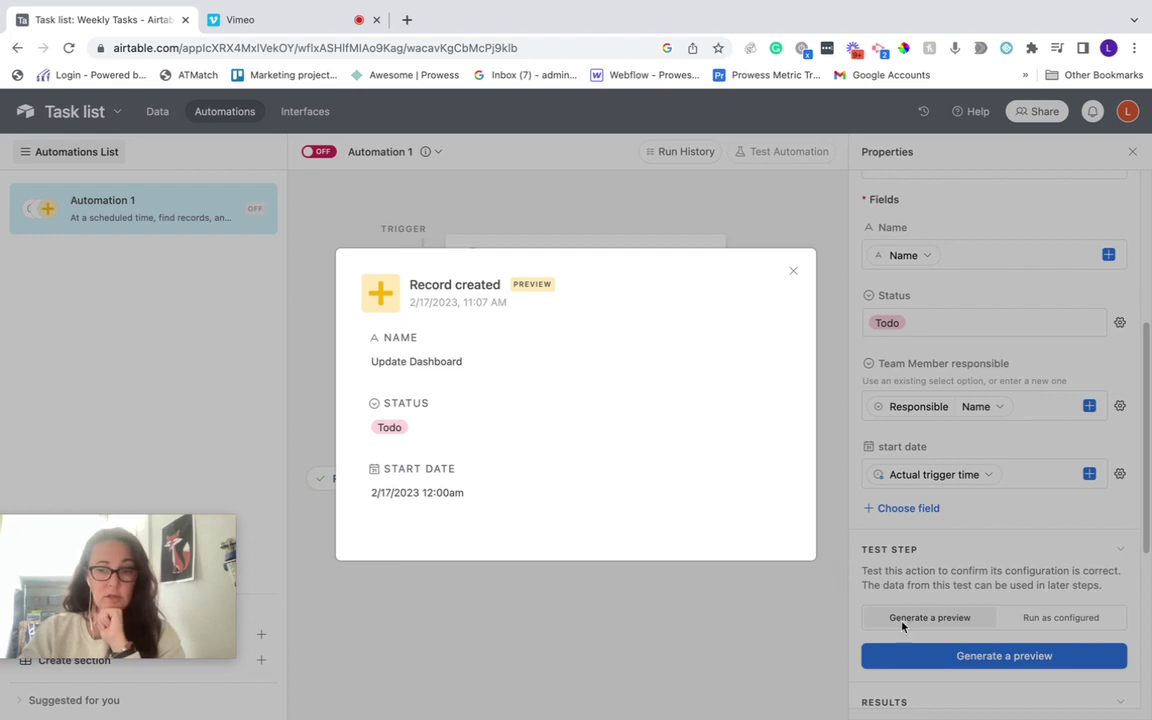
pyautogui.click(793, 271)
pyautogui.scroll(-3, 931, 398)
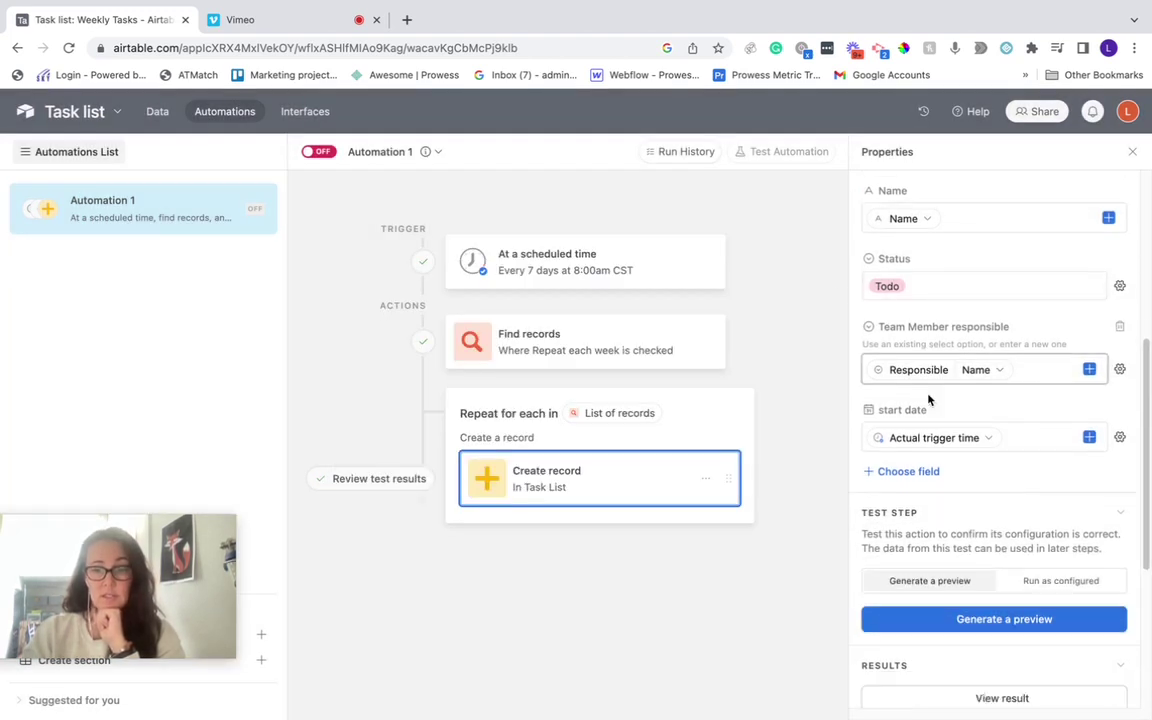
pyautogui.scroll(6, 928, 400)
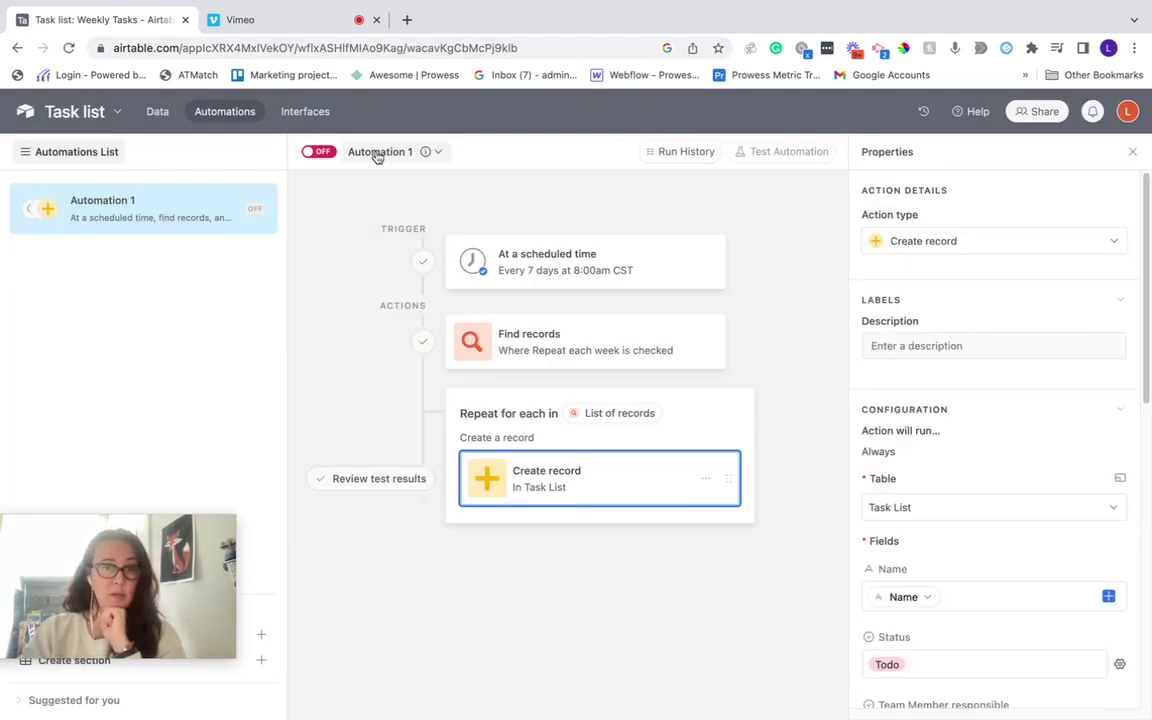
# Rename the automation "Weekly task add" and turn it on
pyautogui.click(443, 152)
pyautogui.click(432, 192)
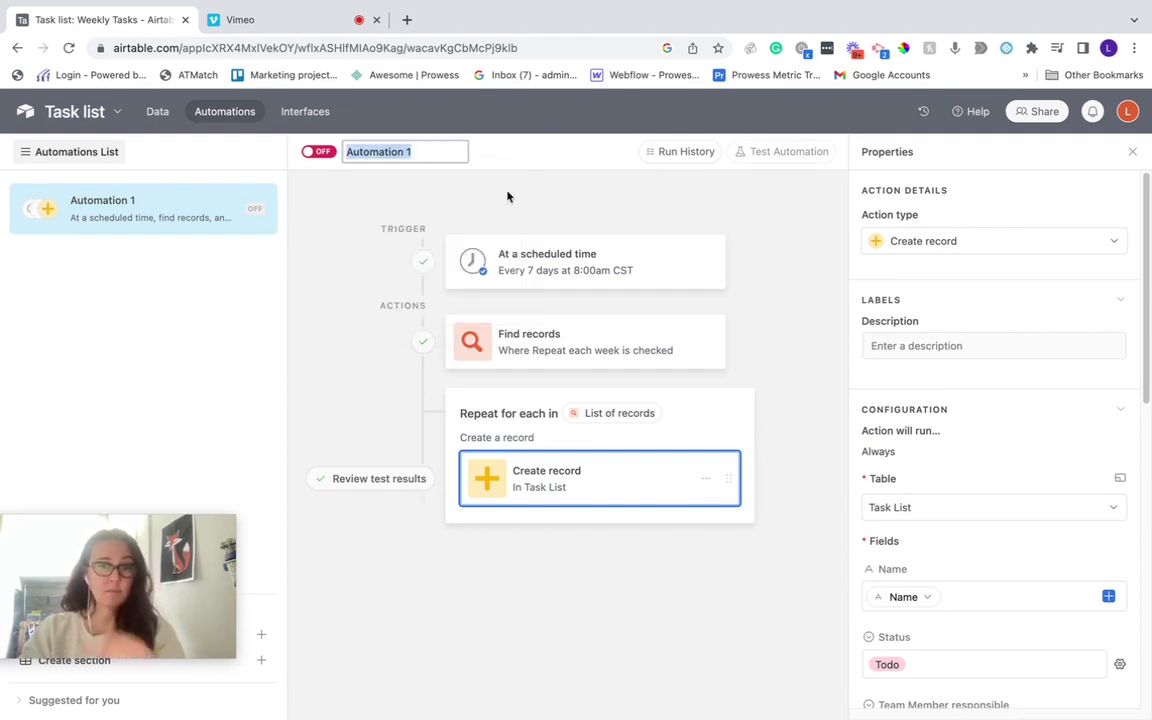
pyautogui.press('BackSpace')
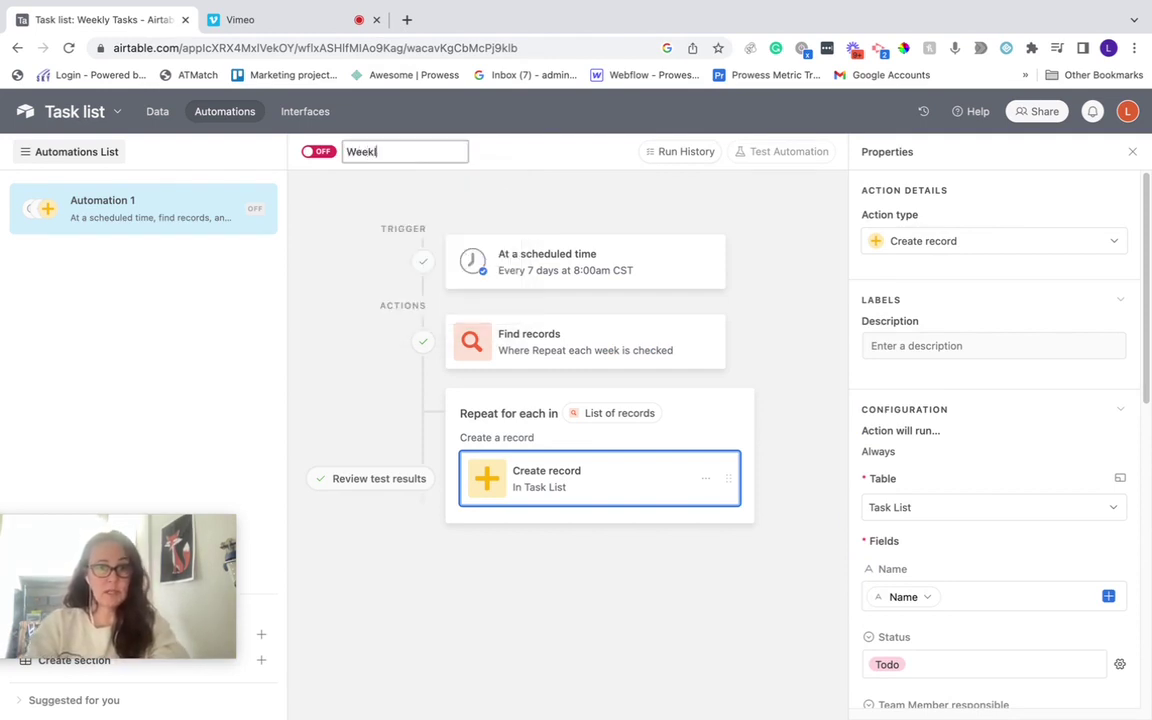
pyautogui.write('Weekly task ad')
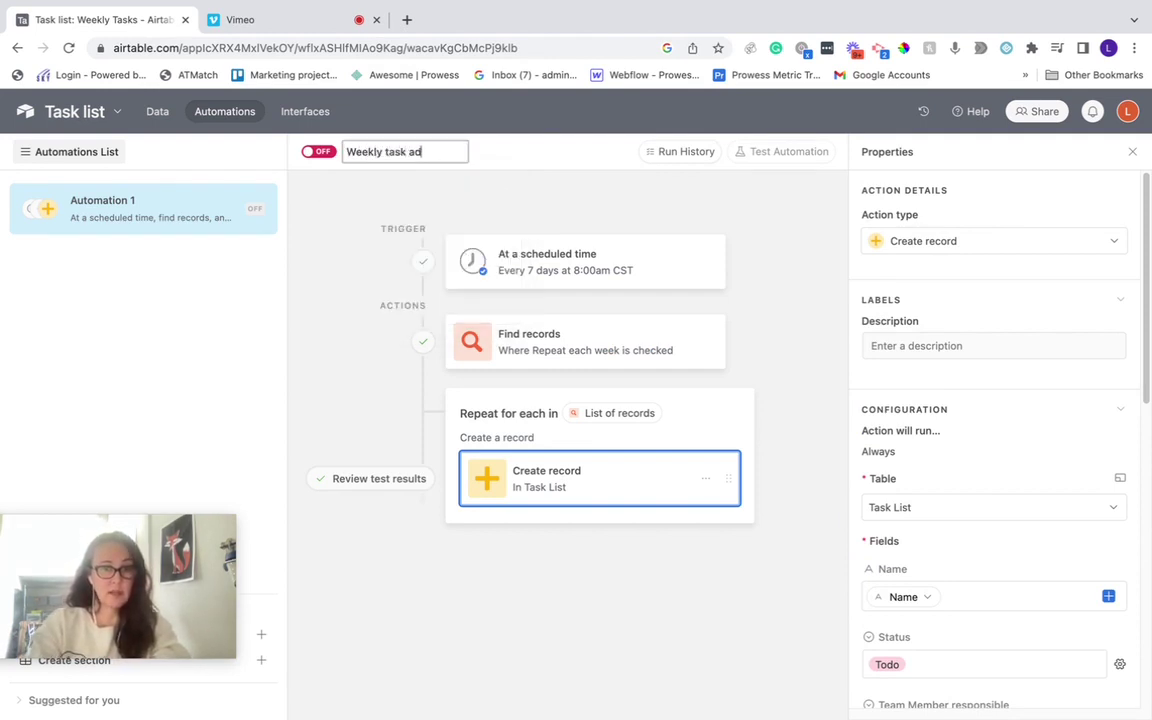
pyautogui.write('d')
pyautogui.press('Return')
pyautogui.click(318, 151)
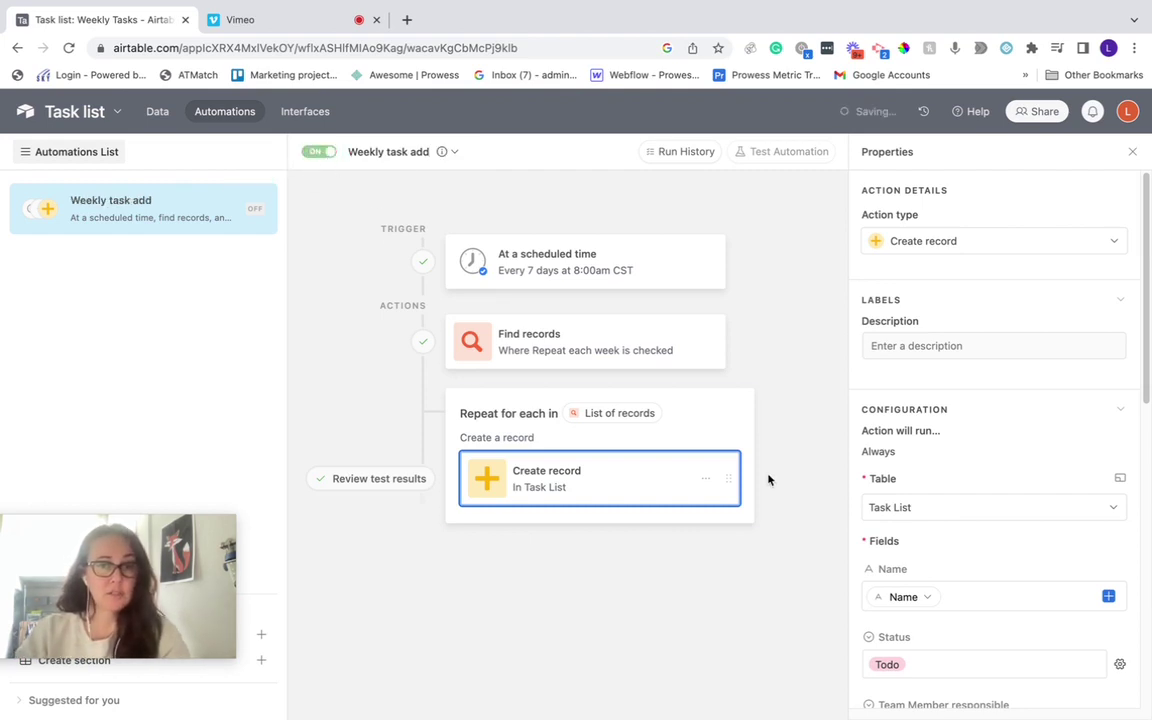